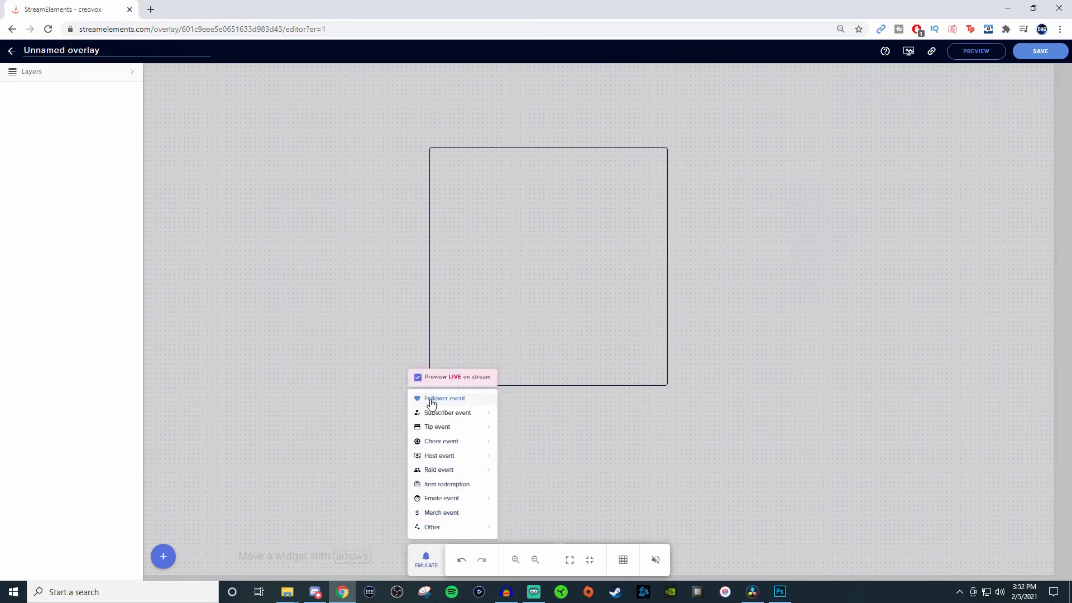
Step: Emulate a follower event on the empty overlay to test it
{"action": "left_click", "coordinate": [430, 400]}
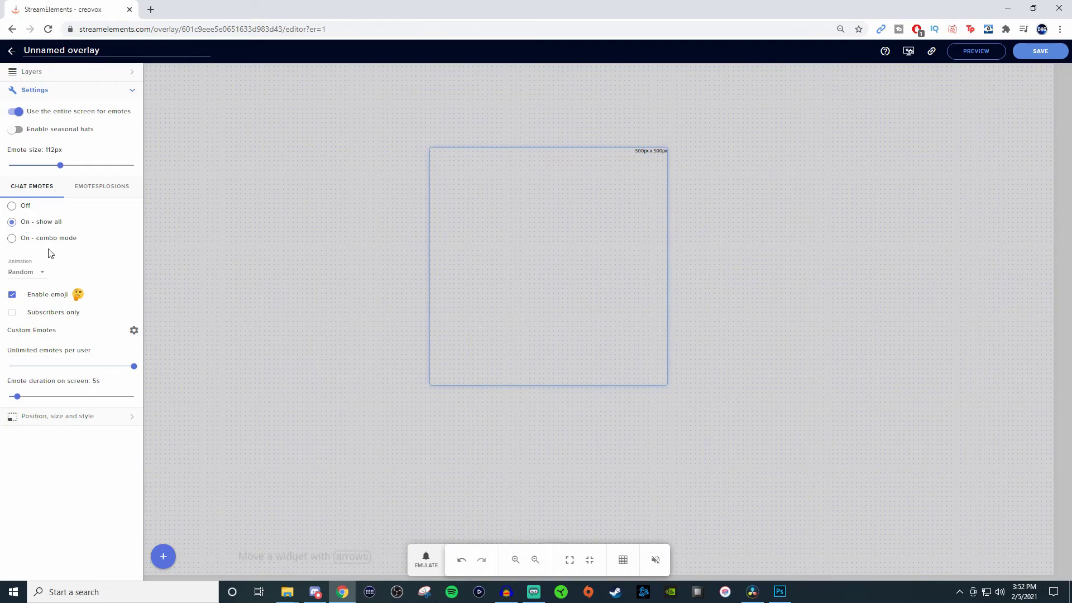
Step: Leave the Kappagen chat emote animation on Random and bring up the emotesplosion settings
{"action": "left_click", "coordinate": [42, 277]}
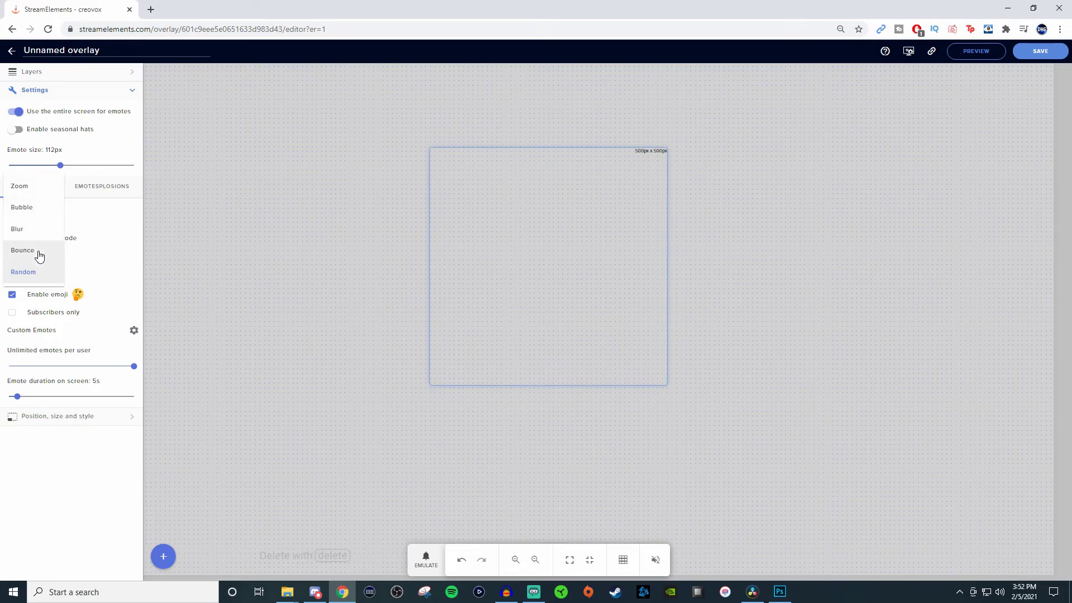
{"action": "left_click", "coordinate": [36, 274]}
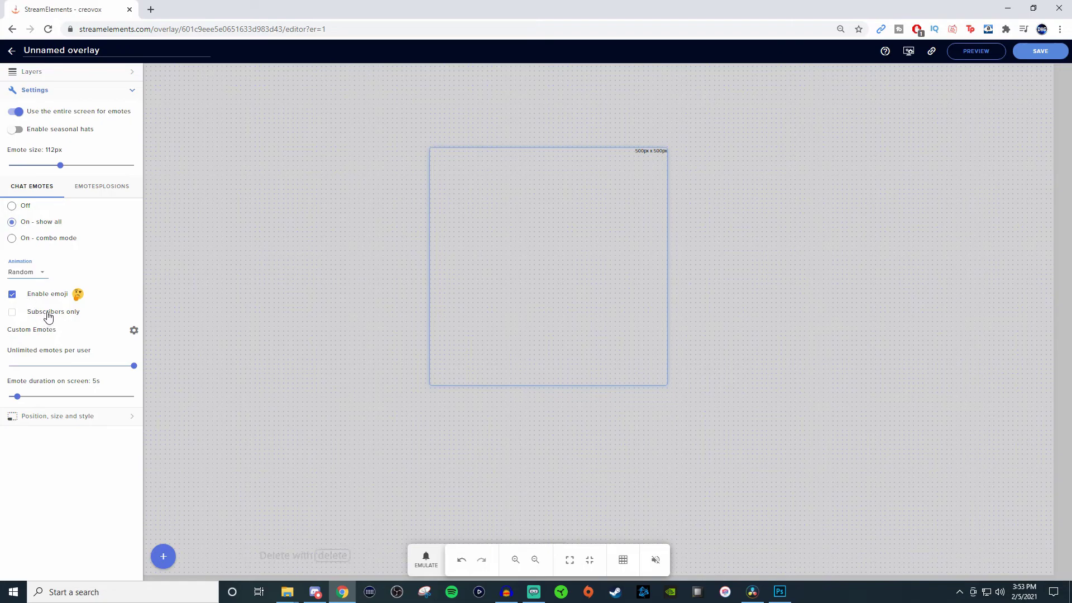
{"action": "left_click", "coordinate": [92, 190]}
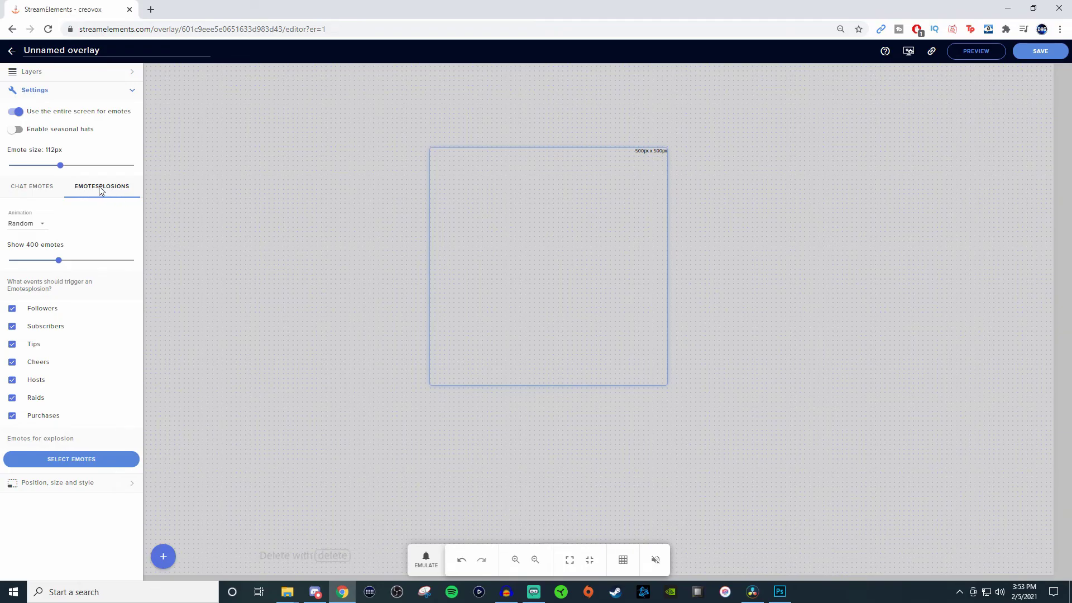
Step: Keep the emotesplosion animation on Random and raise the emote count to 1000
{"action": "left_click", "coordinate": [38, 225]}
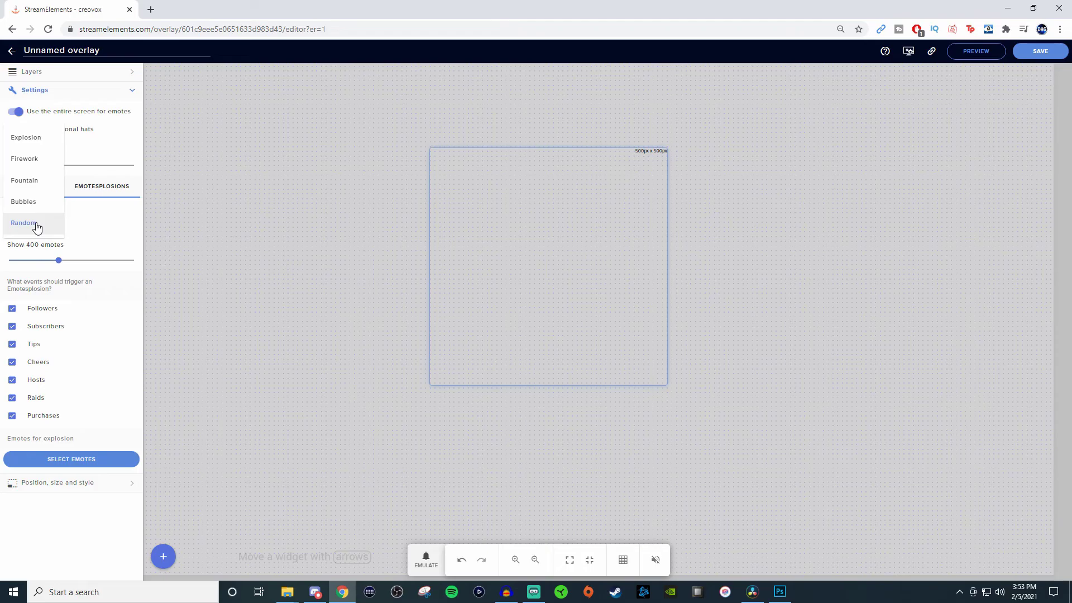
{"action": "left_click", "coordinate": [36, 224]}
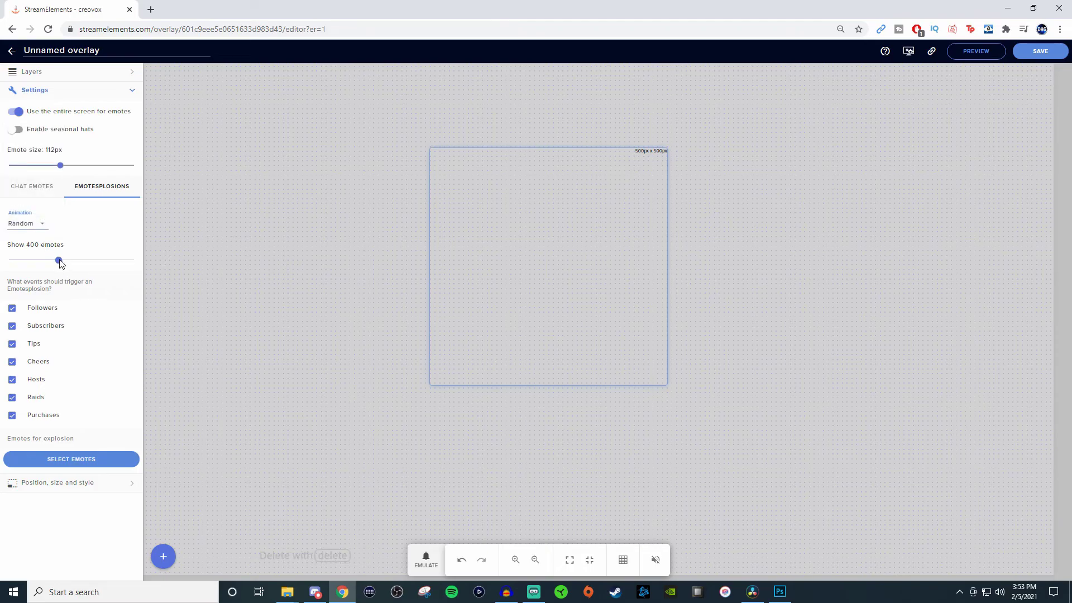
{"action": "left_click_drag", "start_coordinate": [59, 260], "coordinate": [147, 263]}
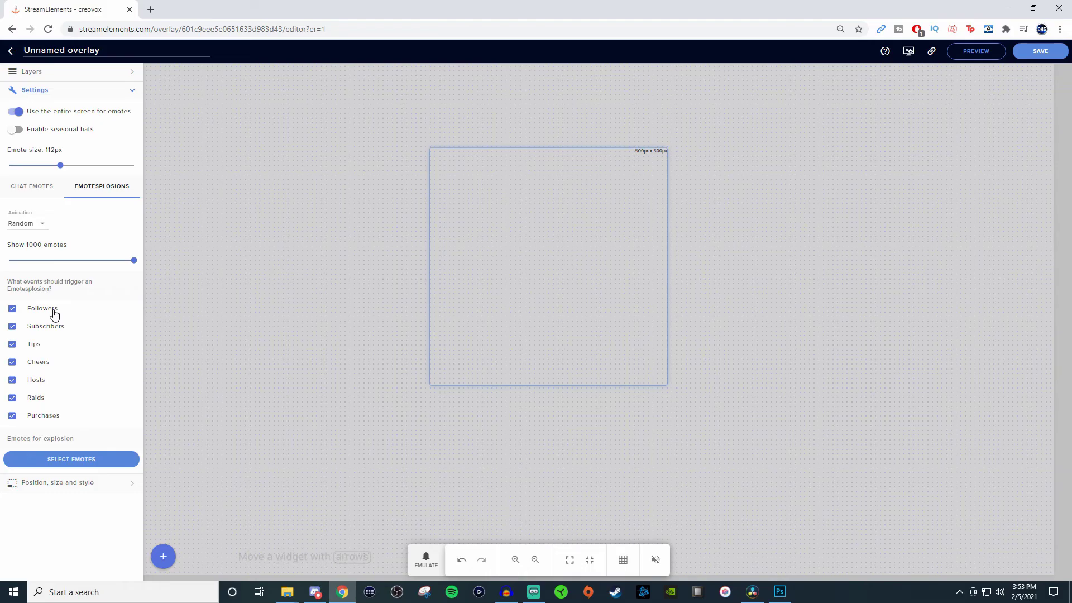
Step: Disable tips, cheers, hosts, raids, purchases and subscriber triggers, leaving only Followers
{"action": "left_click", "coordinate": [12, 345]}
{"action": "left_click", "coordinate": [12, 380]}
{"action": "left_click", "coordinate": [11, 399]}
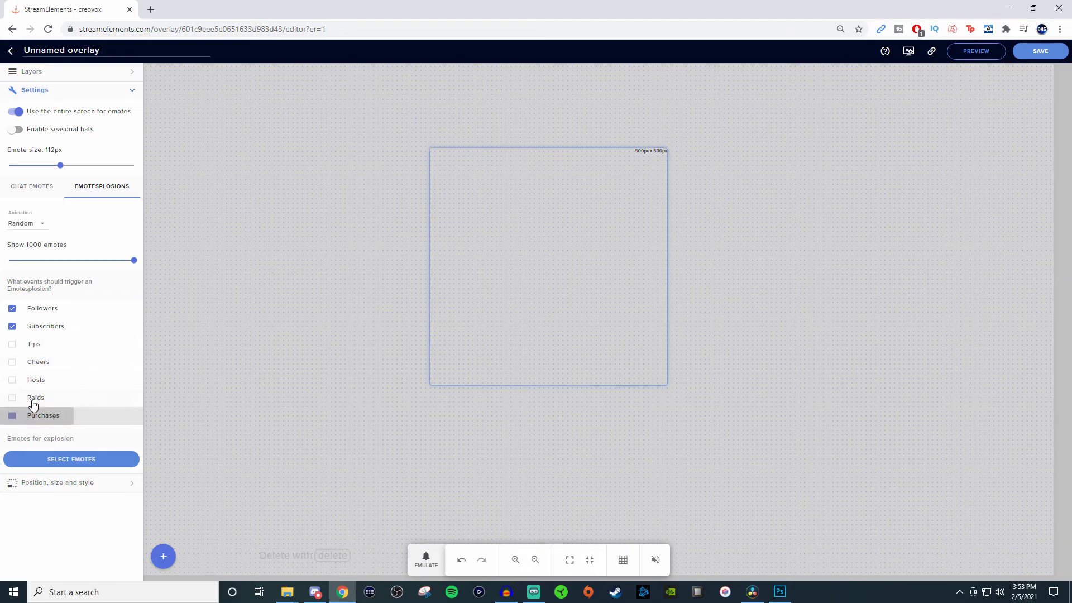
{"action": "left_click", "coordinate": [44, 310]}
{"action": "left_click", "coordinate": [29, 309]}
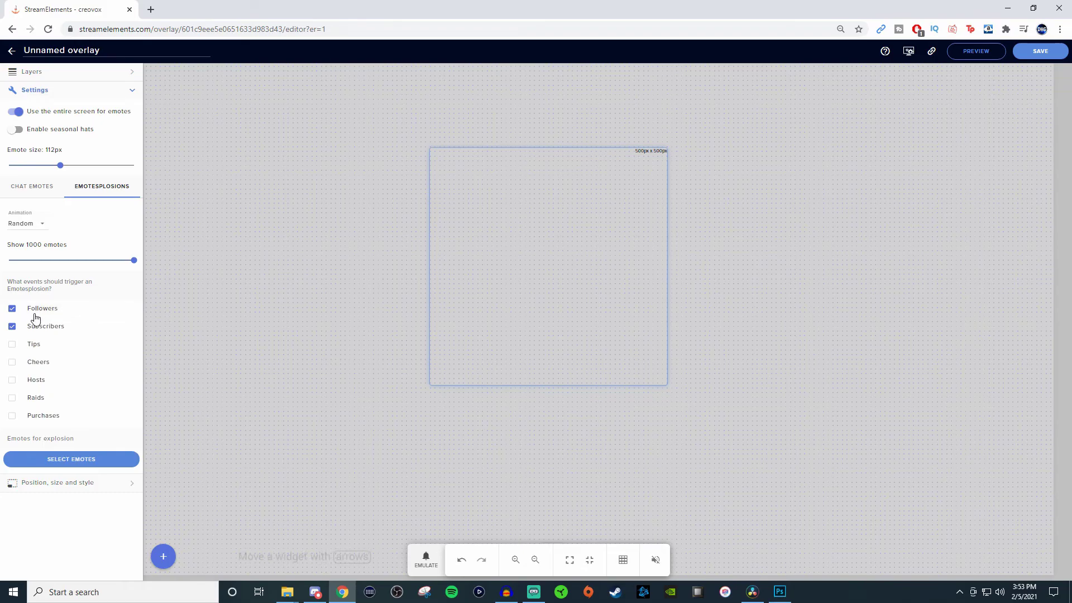
{"action": "left_click", "coordinate": [12, 327]}
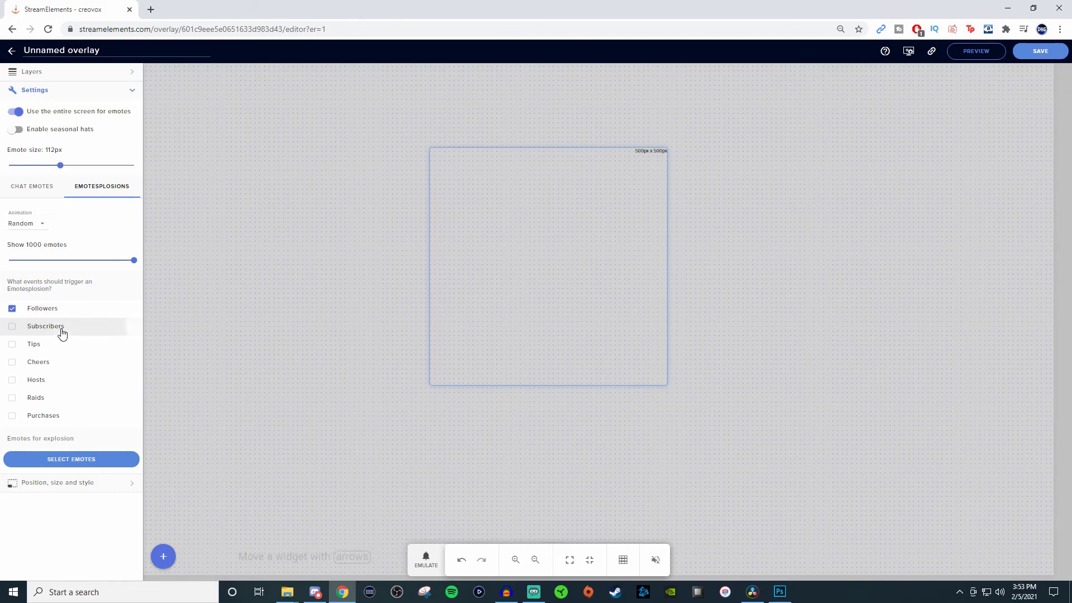
Step: Pick the third and fourth sub emotes plus the second Twitch Global emote, then submit
{"action": "left_click", "coordinate": [88, 463]}
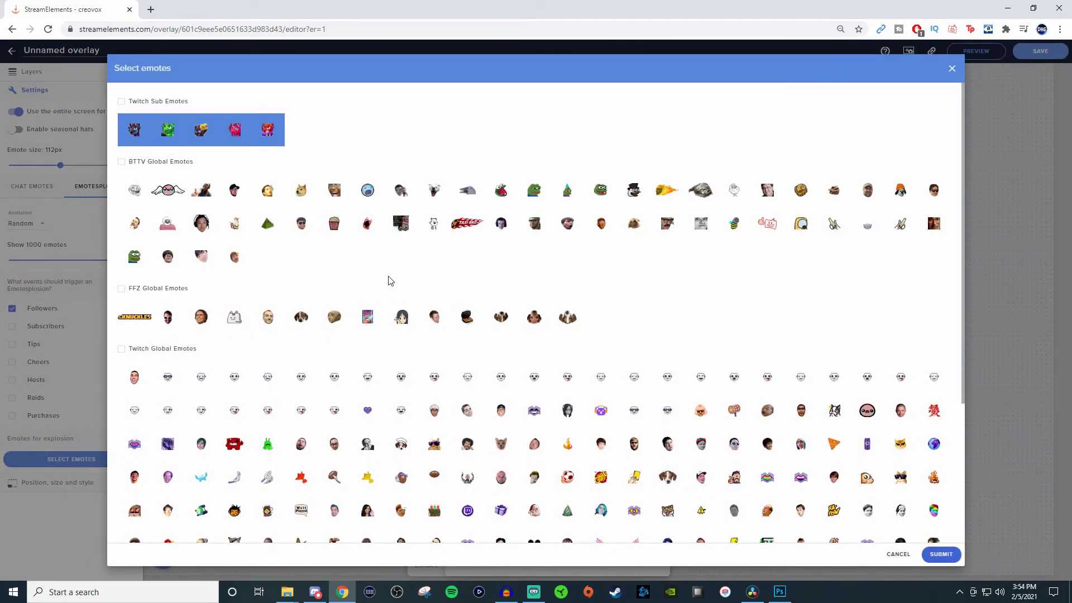
{"action": "left_click", "coordinate": [136, 134]}
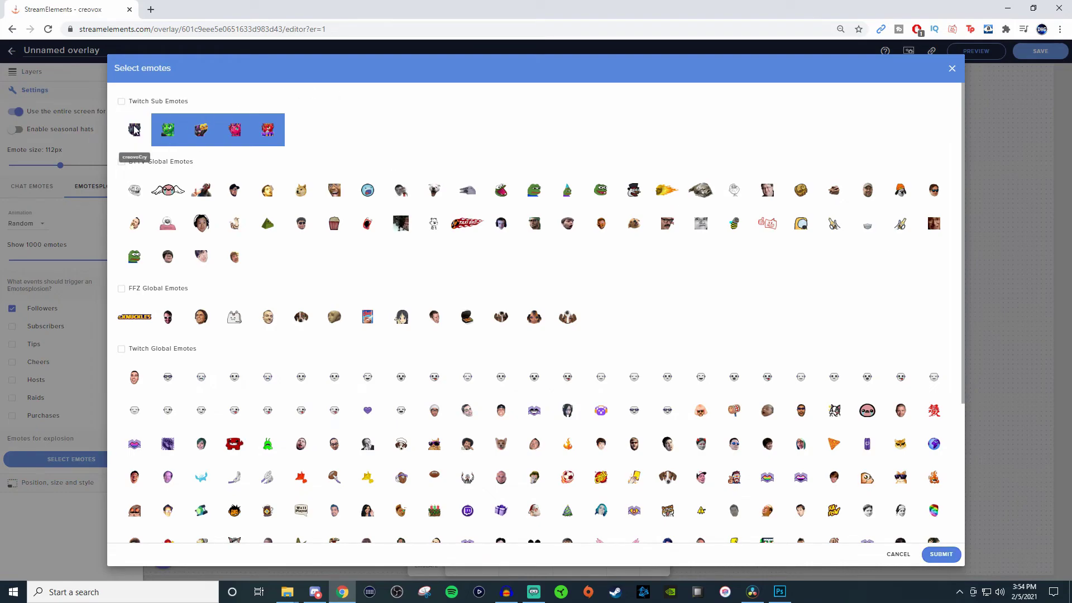
{"action": "left_click", "coordinate": [168, 134]}
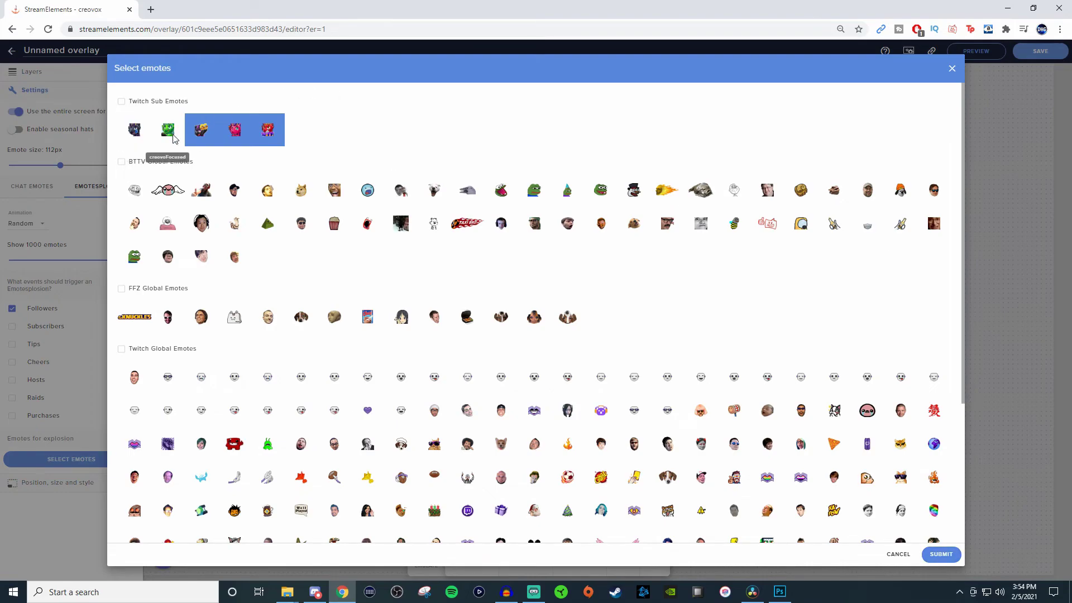
{"action": "left_click", "coordinate": [268, 133]}
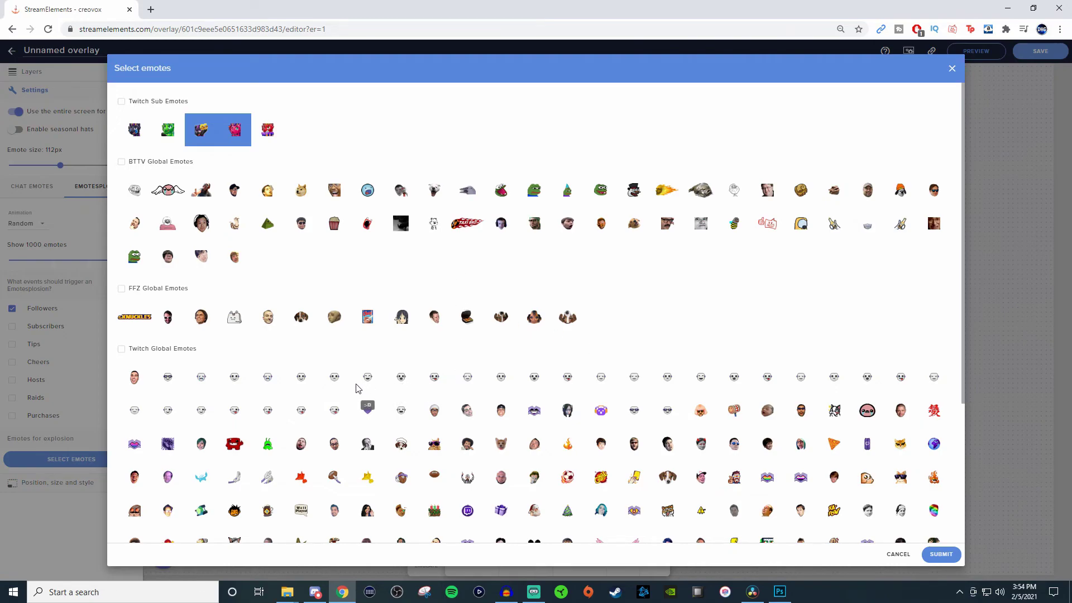
{"action": "left_click", "coordinate": [172, 380]}
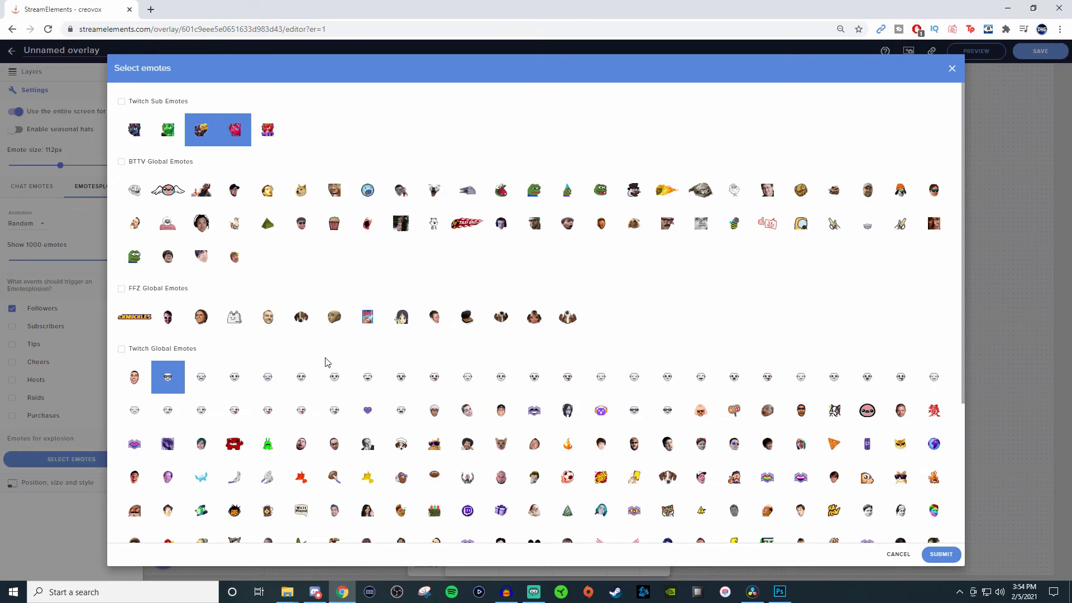
{"action": "scroll", "coordinate": [529, 386], "scroll_direction": "down", "scroll_amount": 3}
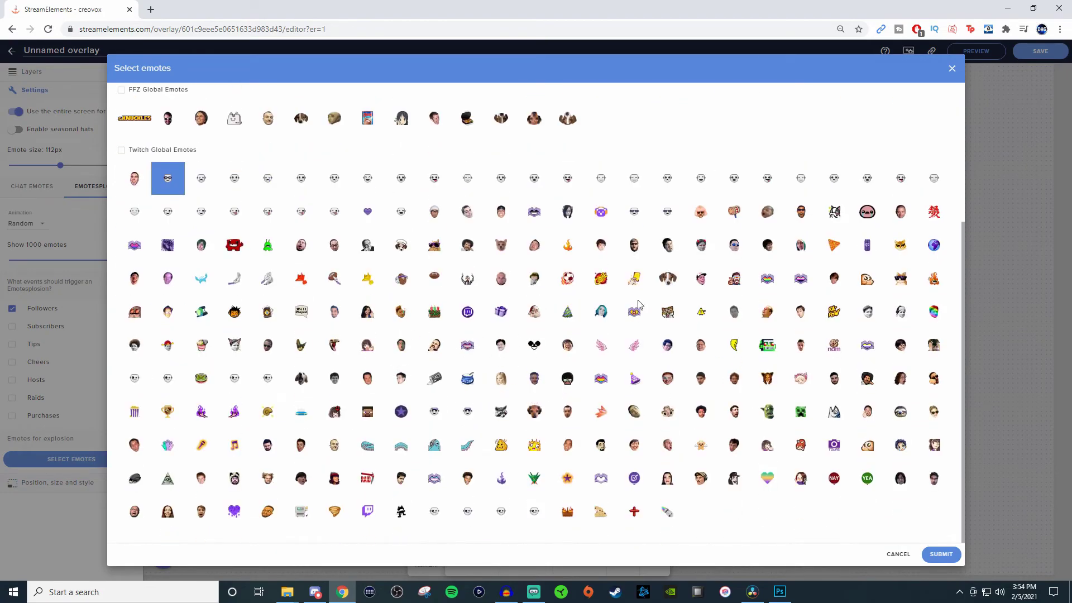
{"action": "left_click", "coordinate": [942, 554]}
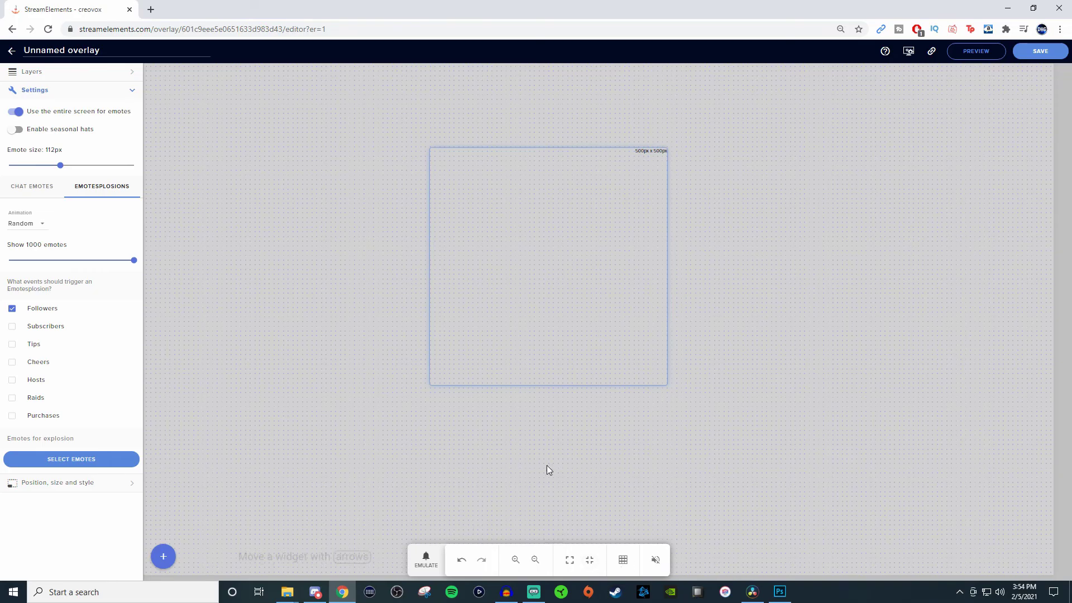
Step: Save the overlay and emulate a follower event to preview the emotesplosion
{"action": "left_click", "coordinate": [1032, 56]}
{"action": "left_click", "coordinate": [427, 559]}
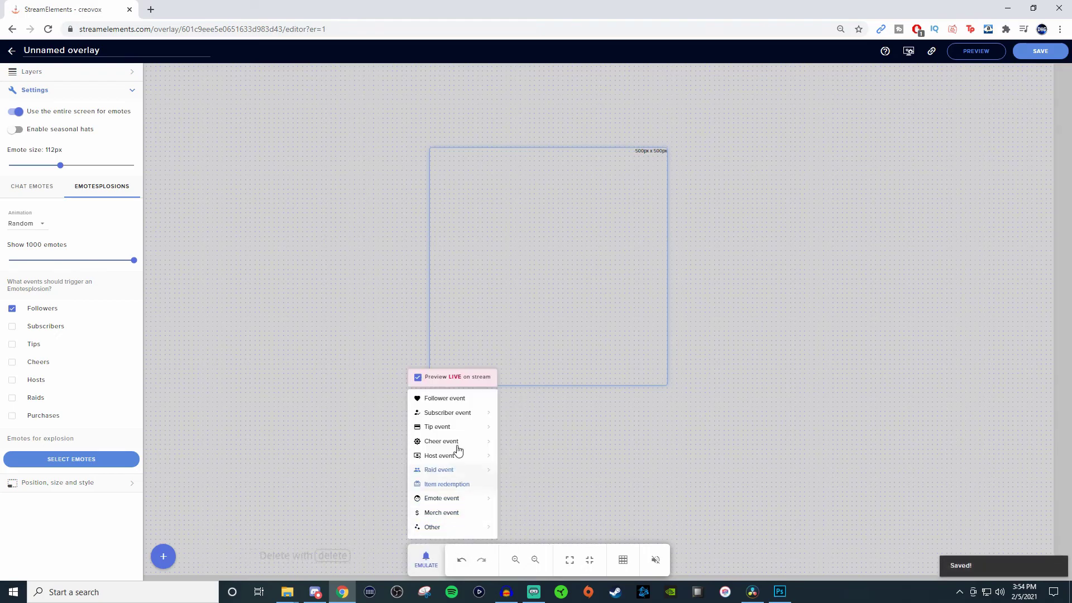
{"action": "left_click", "coordinate": [444, 398]}
{"action": "mouse_move", "coordinate": [447, 413]}
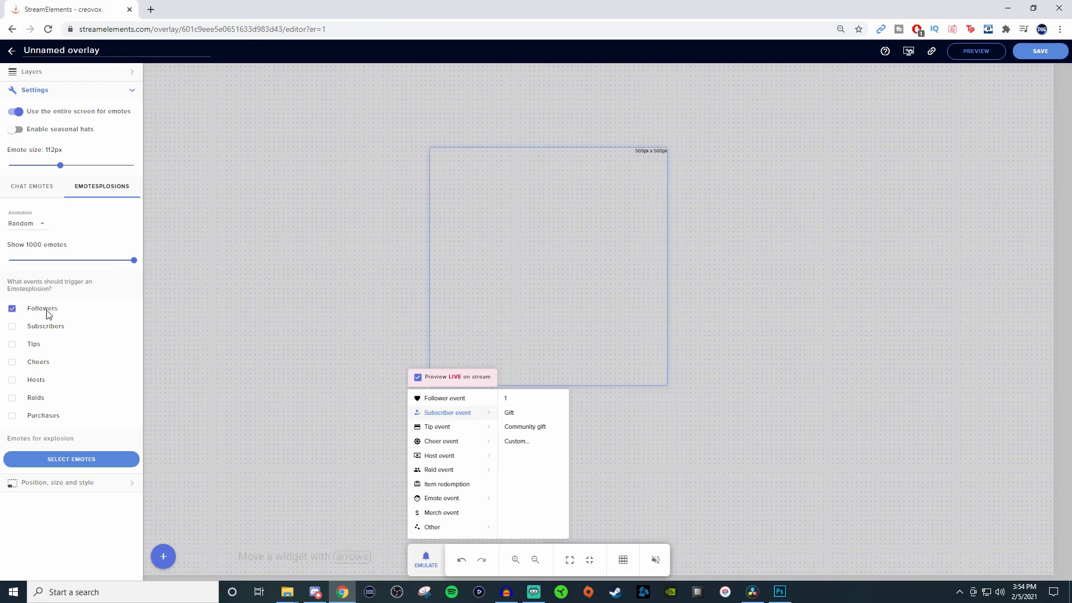
Step: Duplicate the Kappagen 1 widget from the overlay's Layers list
{"action": "left_click", "coordinate": [132, 99]}
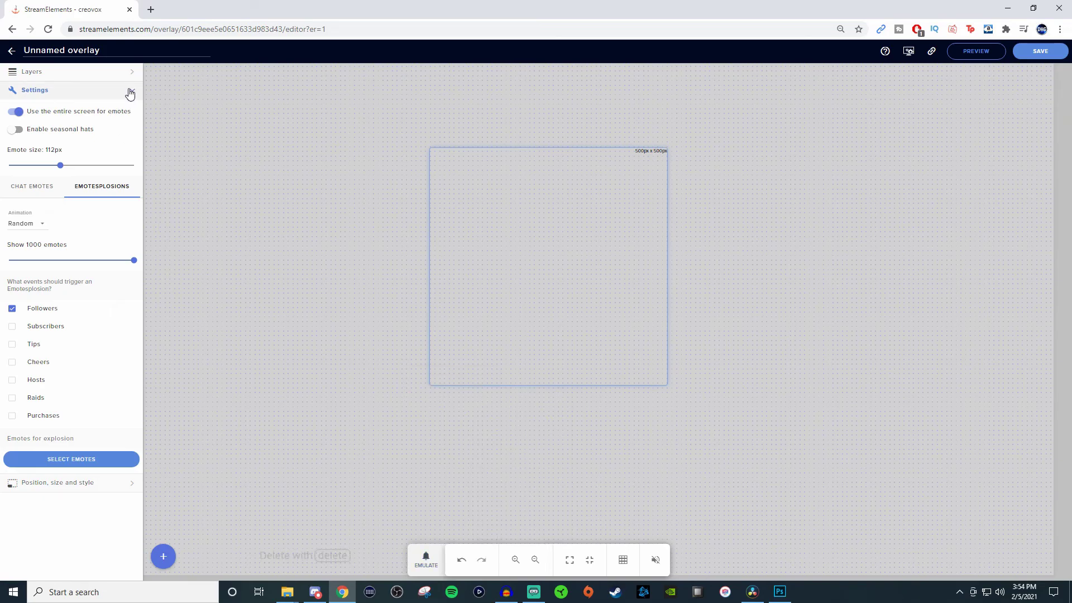
{"action": "left_click", "coordinate": [132, 90]}
{"action": "left_click", "coordinate": [133, 77]}
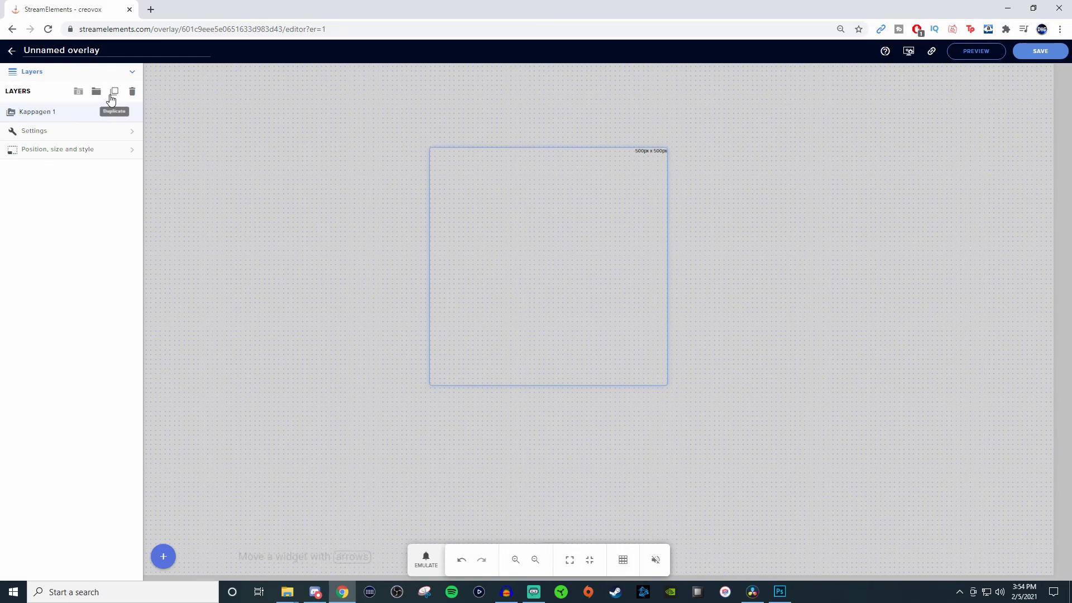
{"action": "left_click", "coordinate": [114, 94]}
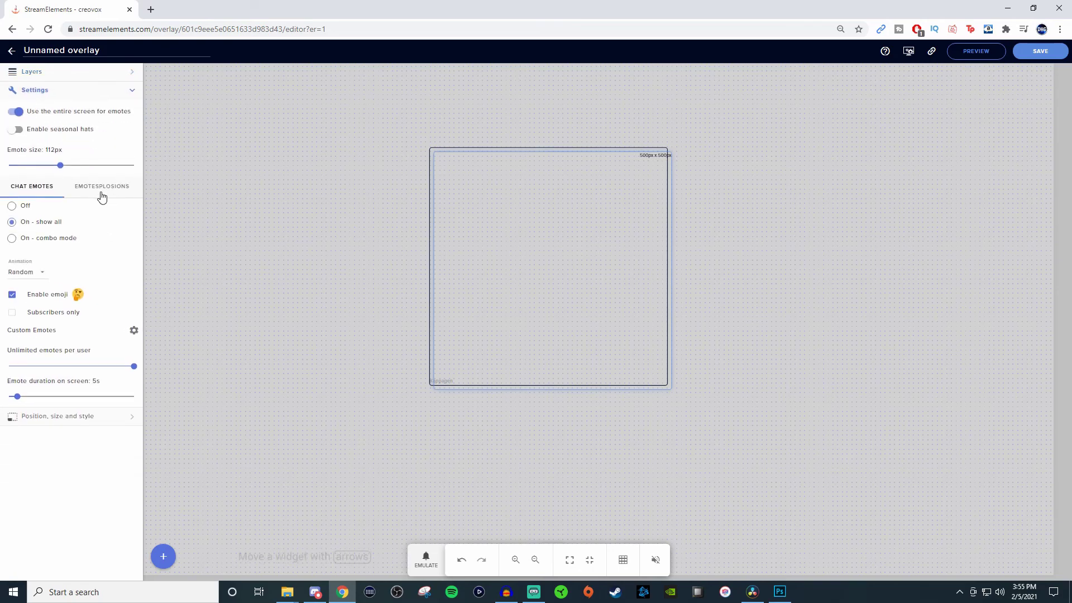
Step: Make the copy's emotesplosions trigger on Subscribers instead of Followers
{"action": "left_click", "coordinate": [99, 190]}
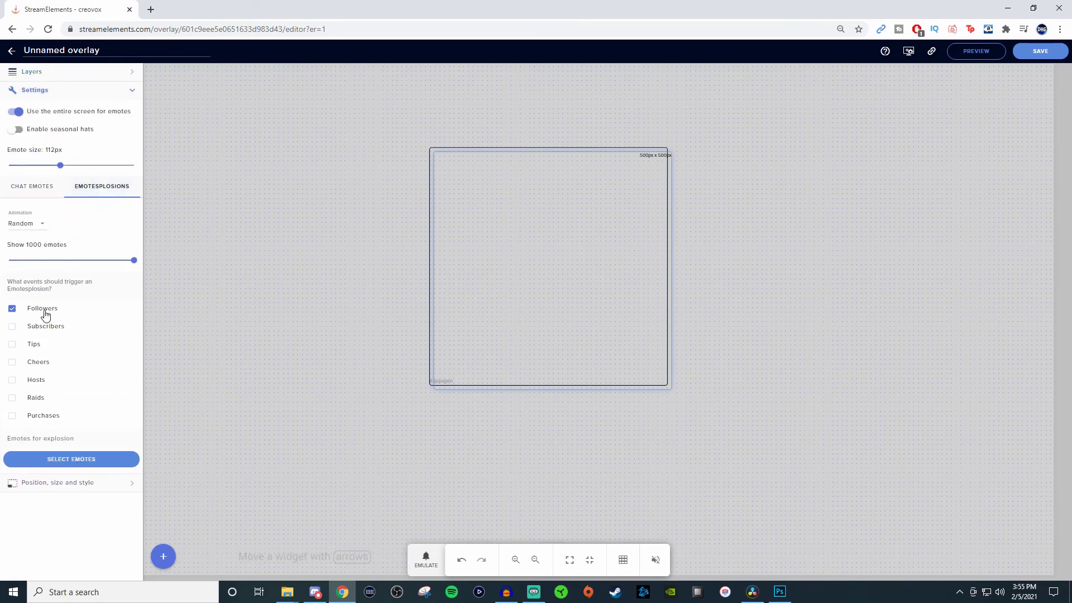
{"action": "left_click", "coordinate": [37, 315]}
{"action": "left_click", "coordinate": [39, 329]}
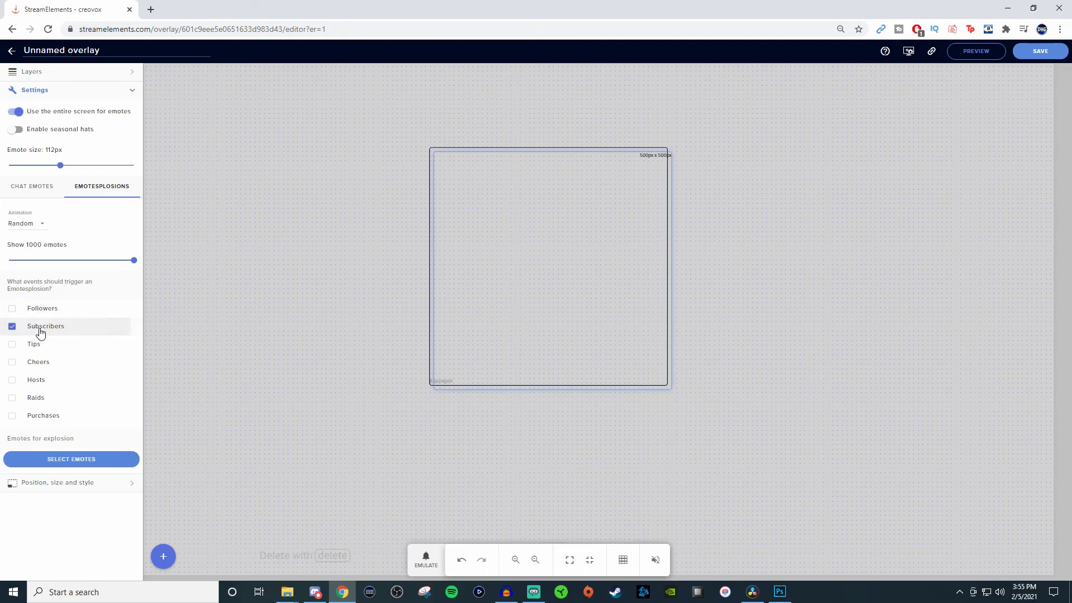
{"action": "left_click", "coordinate": [71, 459]}
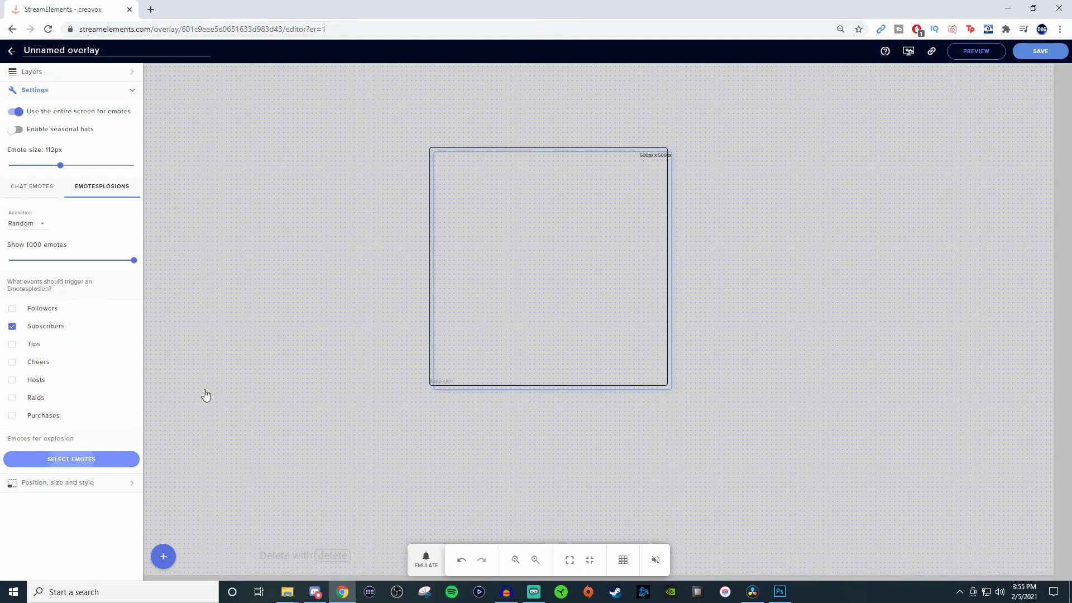
Step: Swap the copy's emotes to the green second sub emote, bloodPurple and another purple emote
{"action": "left_click", "coordinate": [201, 130]}
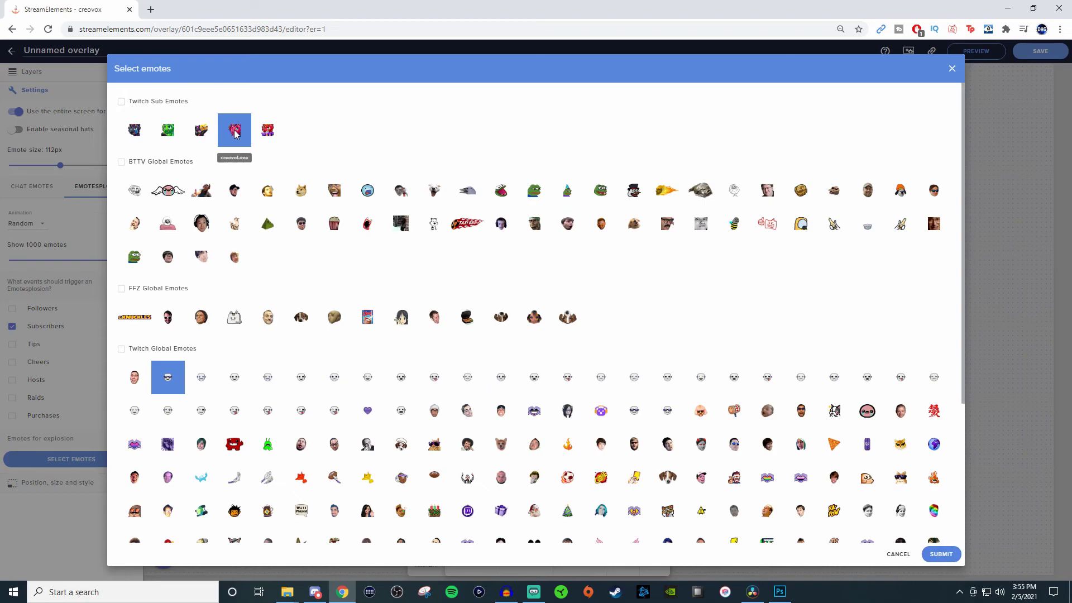
{"action": "left_click", "coordinate": [235, 130]}
{"action": "left_click", "coordinate": [167, 137]}
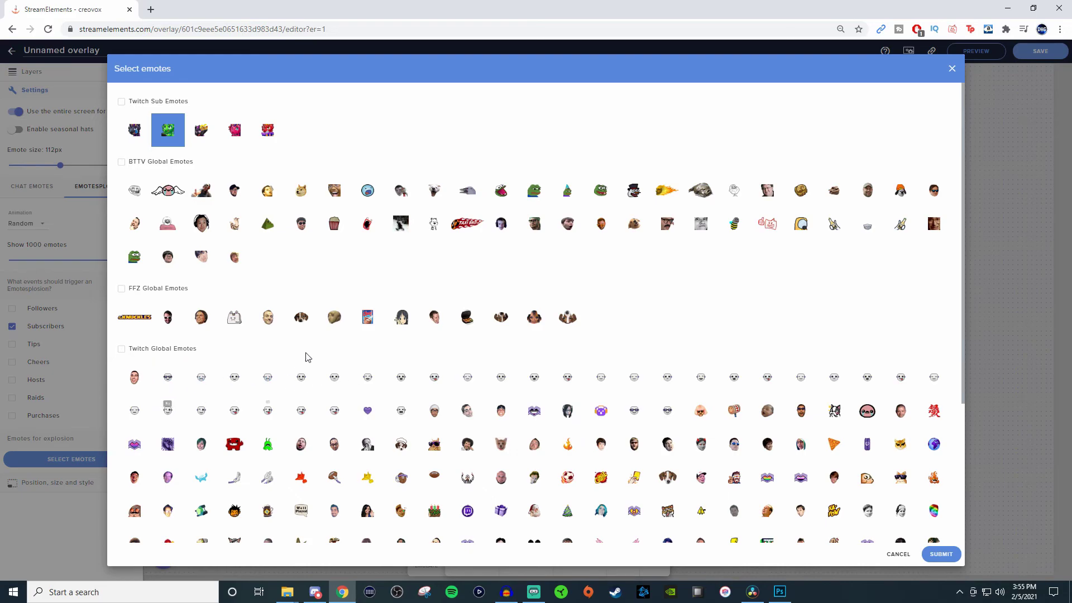
{"action": "scroll", "coordinate": [303, 358], "scroll_direction": "down", "scroll_amount": 4}
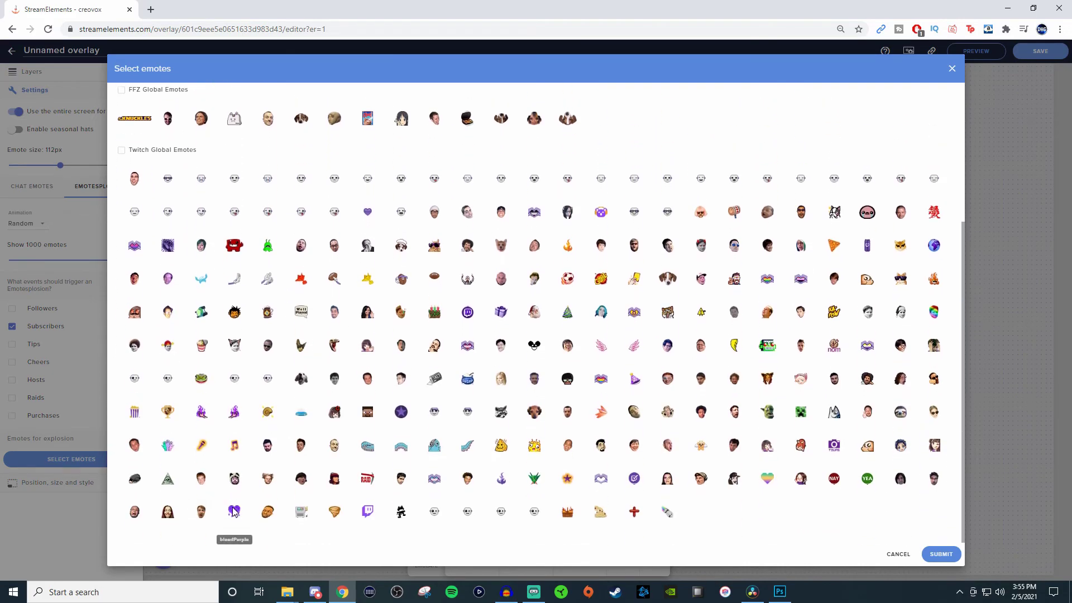
{"action": "left_click", "coordinate": [232, 508]}
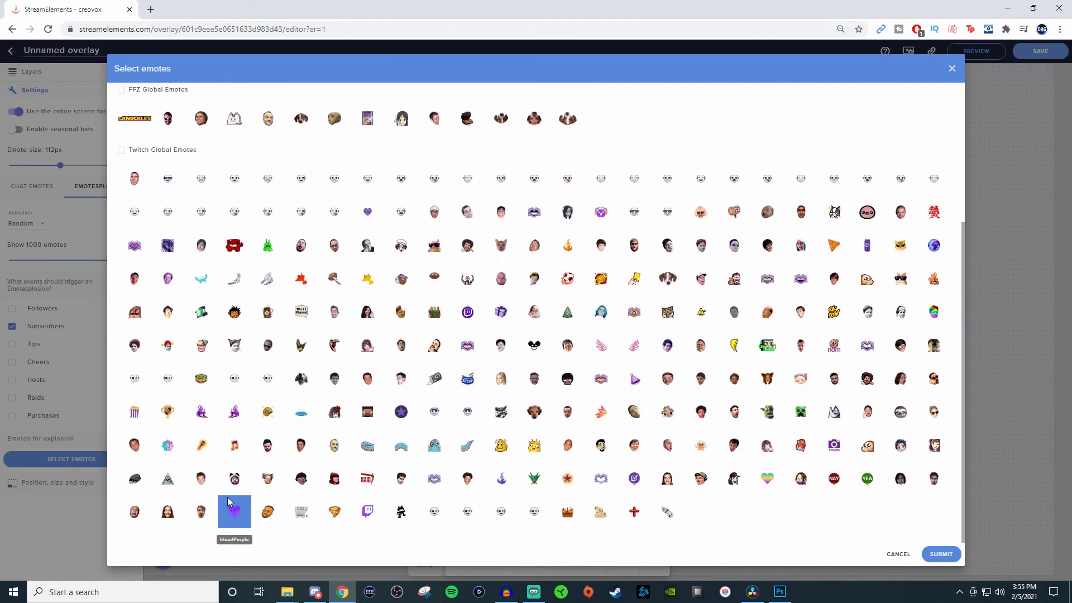
{"action": "left_click", "coordinate": [208, 415]}
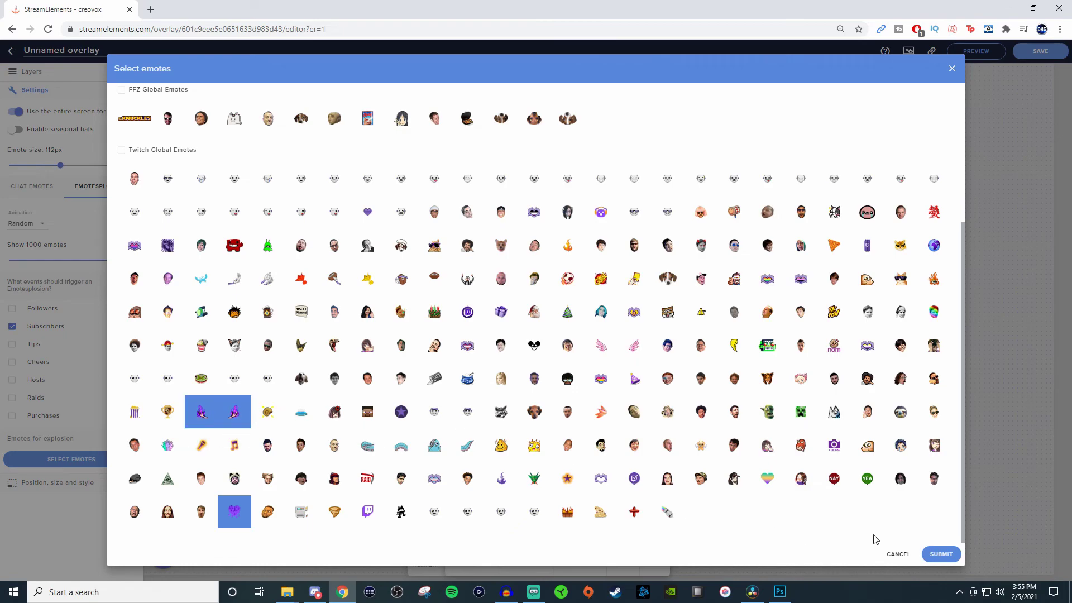
{"action": "left_click", "coordinate": [939, 555]}
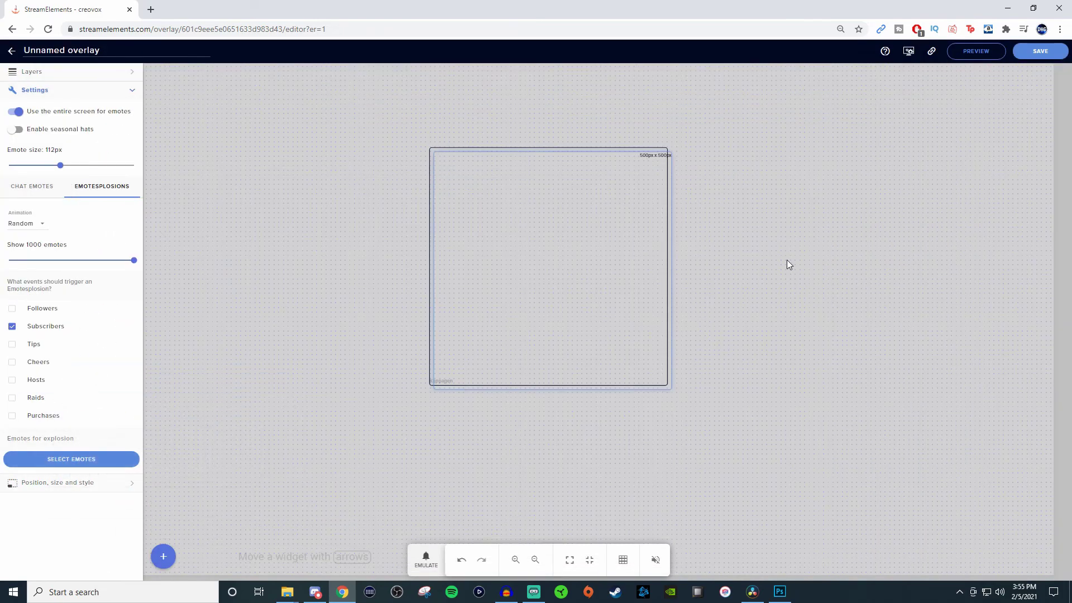
Step: Save the overlay and emulate a subscriber event to test the copy's explosion
{"action": "left_click", "coordinate": [1040, 51]}
{"action": "left_click", "coordinate": [419, 565]}
{"action": "mouse_move", "coordinate": [447, 412]}
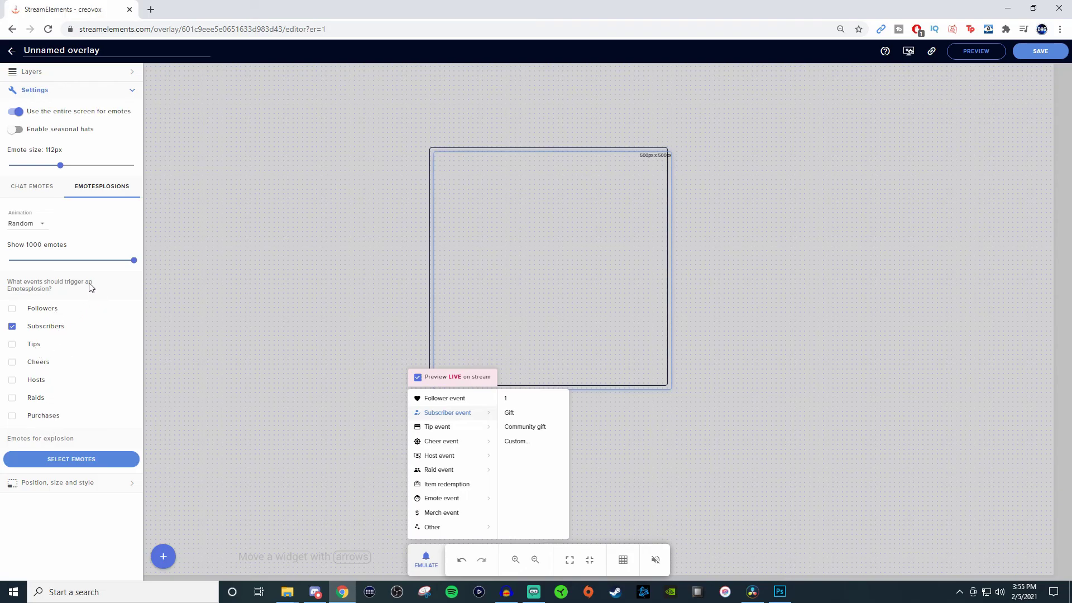
Step: Change the explosion animation to Firework, save, and emulate a subscriber event
{"action": "left_click", "coordinate": [40, 226]}
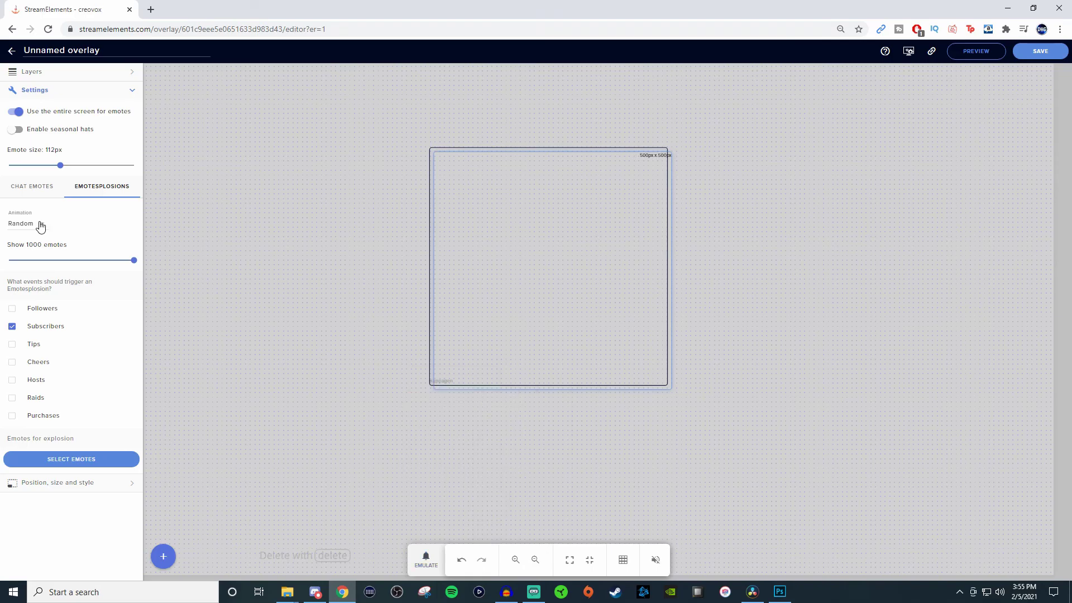
{"action": "left_click", "coordinate": [37, 225]}
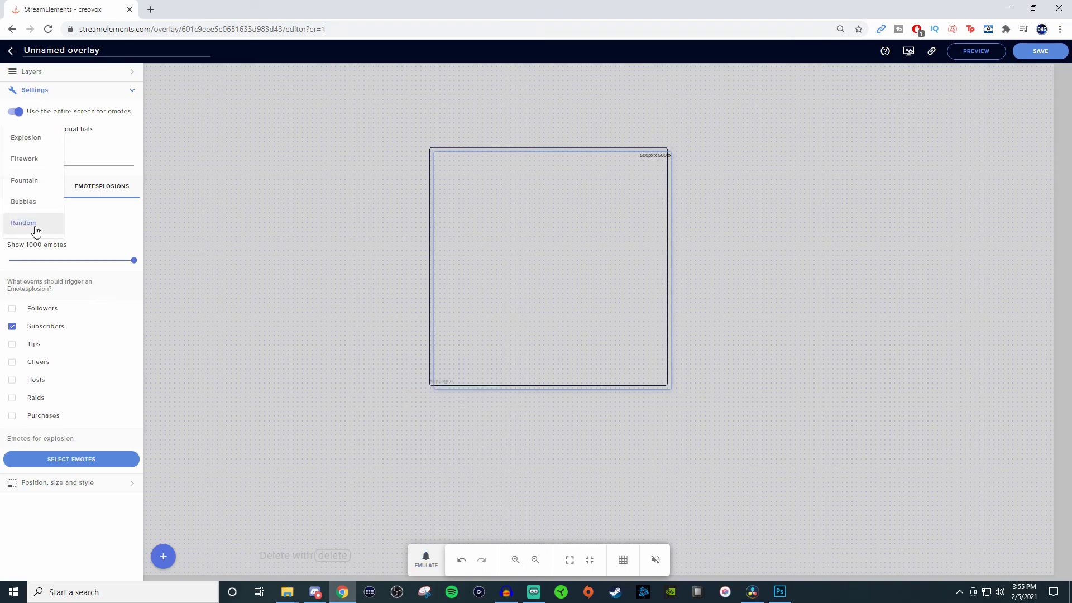
{"action": "left_click", "coordinate": [31, 159]}
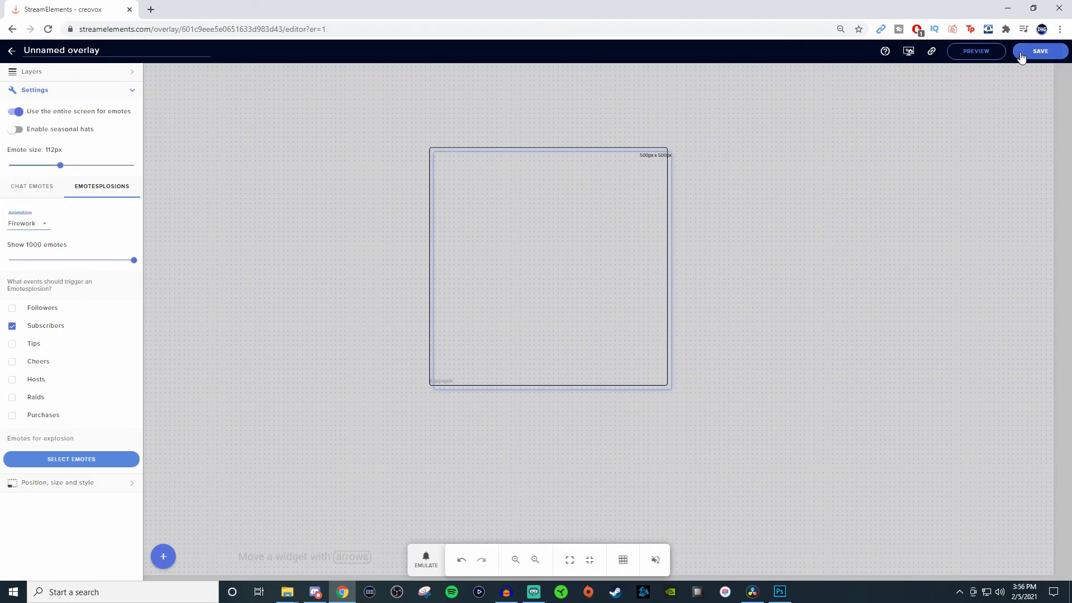
{"action": "left_click", "coordinate": [1040, 50]}
{"action": "left_click", "coordinate": [412, 561]}
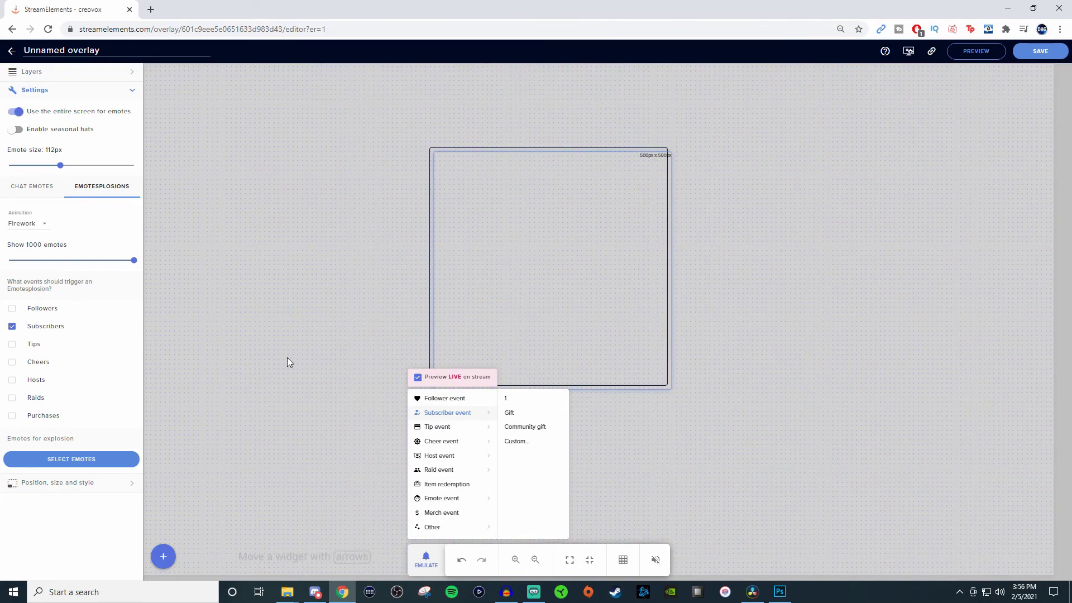
Step: Switch the explosion animation to Bubbles and save the overlay
{"action": "left_click", "coordinate": [40, 226]}
{"action": "left_click", "coordinate": [39, 229]}
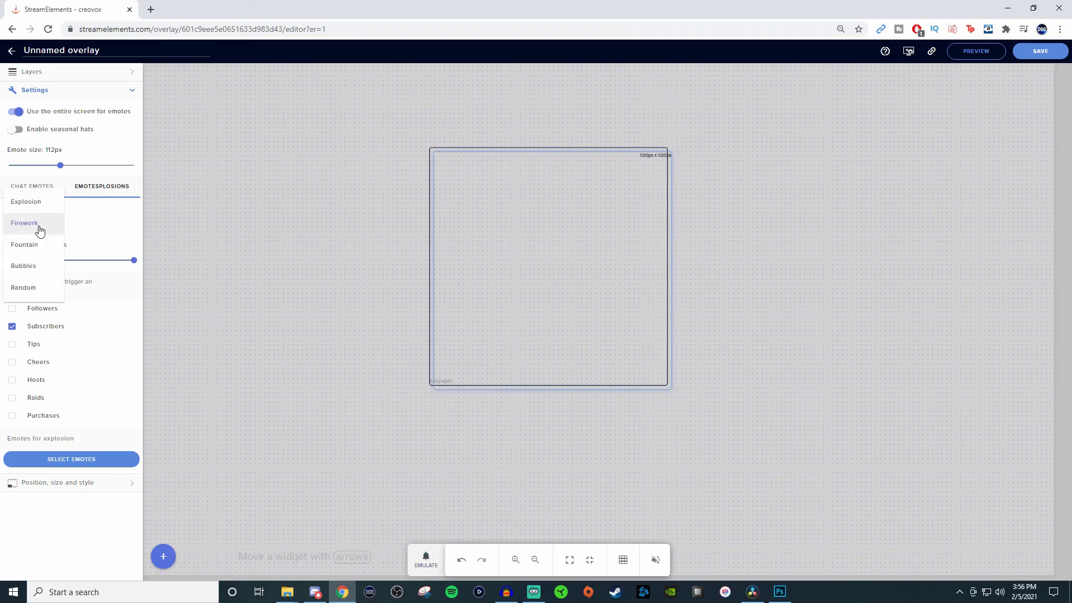
{"action": "left_click", "coordinate": [28, 266]}
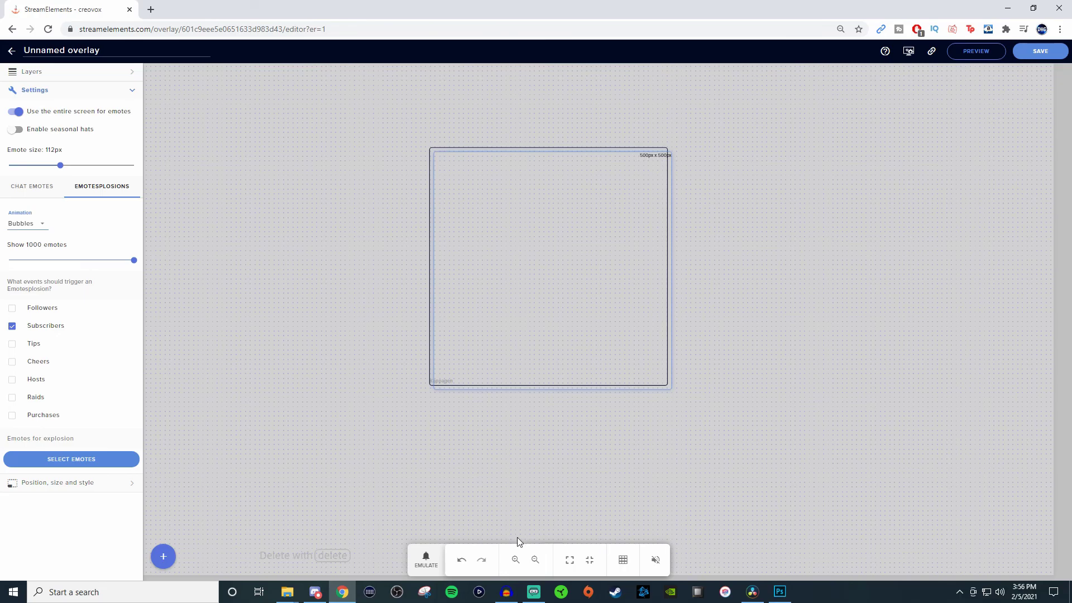
{"action": "left_click", "coordinate": [1040, 51]}
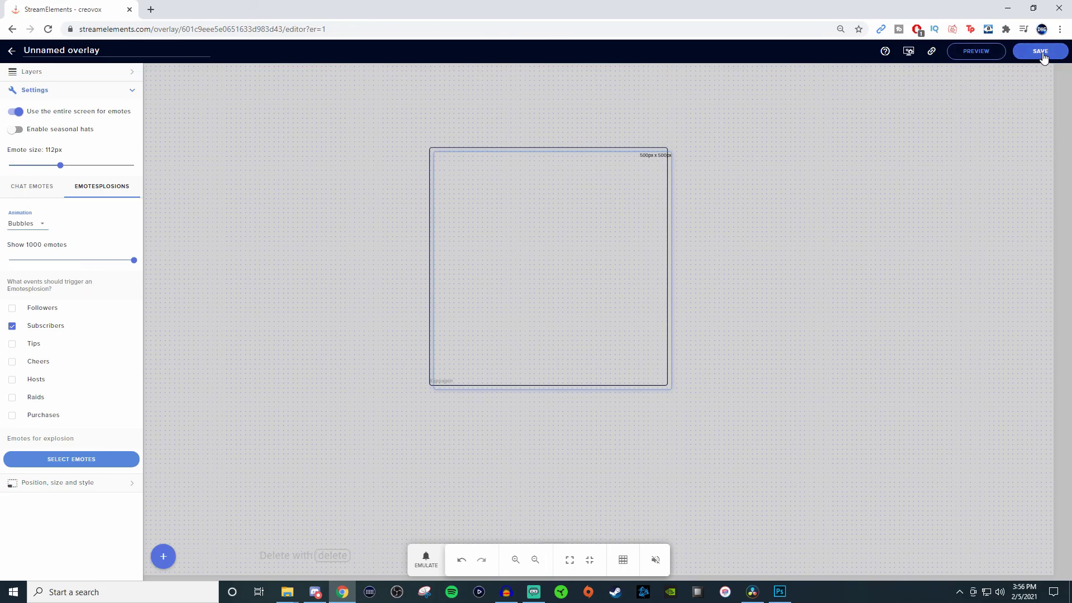
Step: Preview Bubbles with an emulated subscriber event, then copy the overlay's URL
{"action": "left_click", "coordinate": [426, 562]}
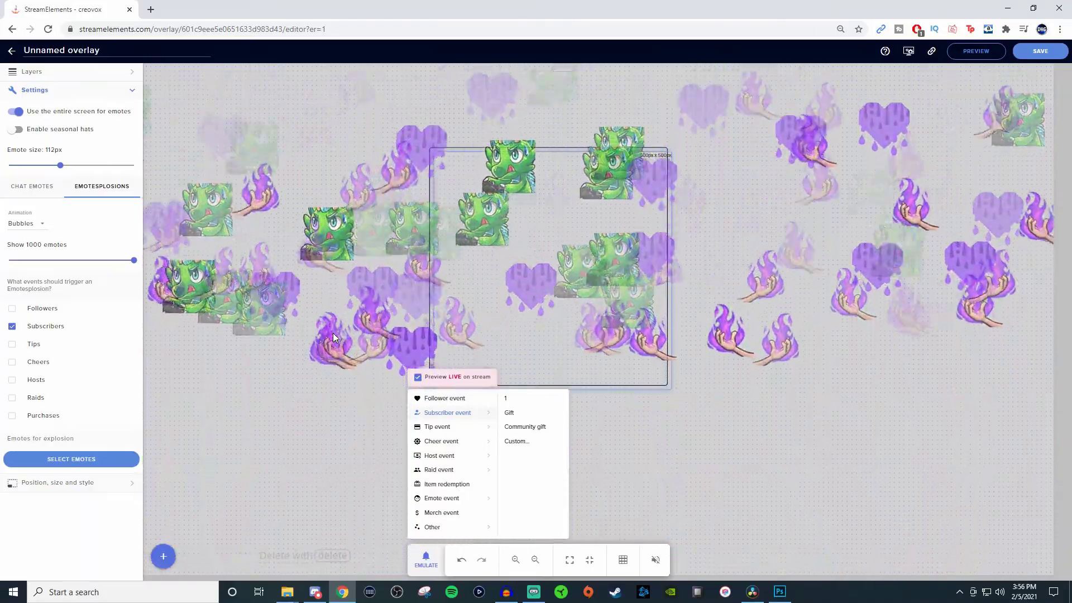
{"action": "left_click", "coordinate": [822, 303]}
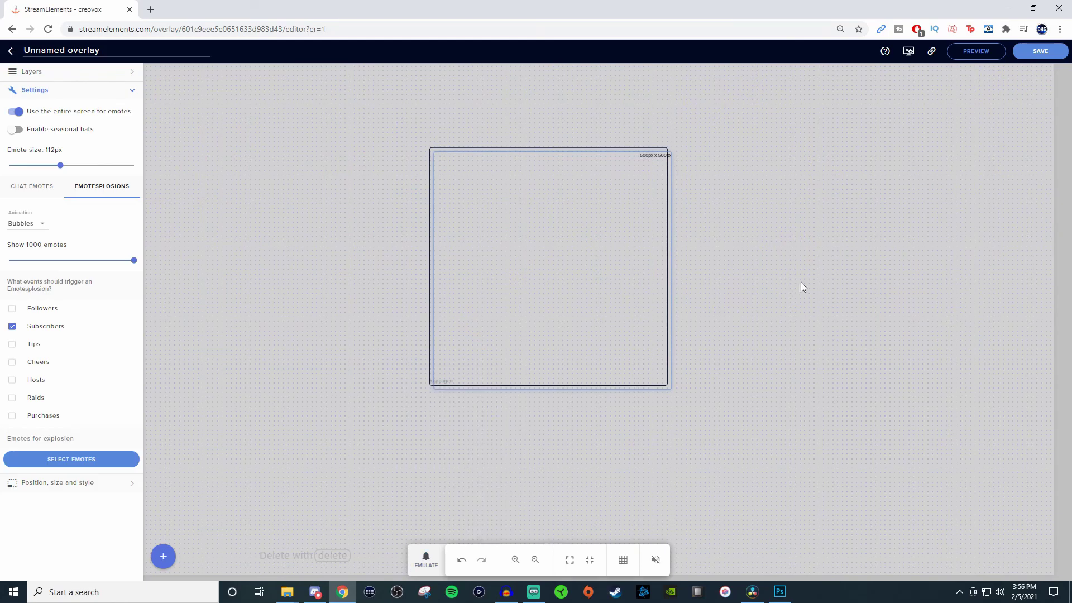
{"action": "left_click", "coordinate": [931, 52]}
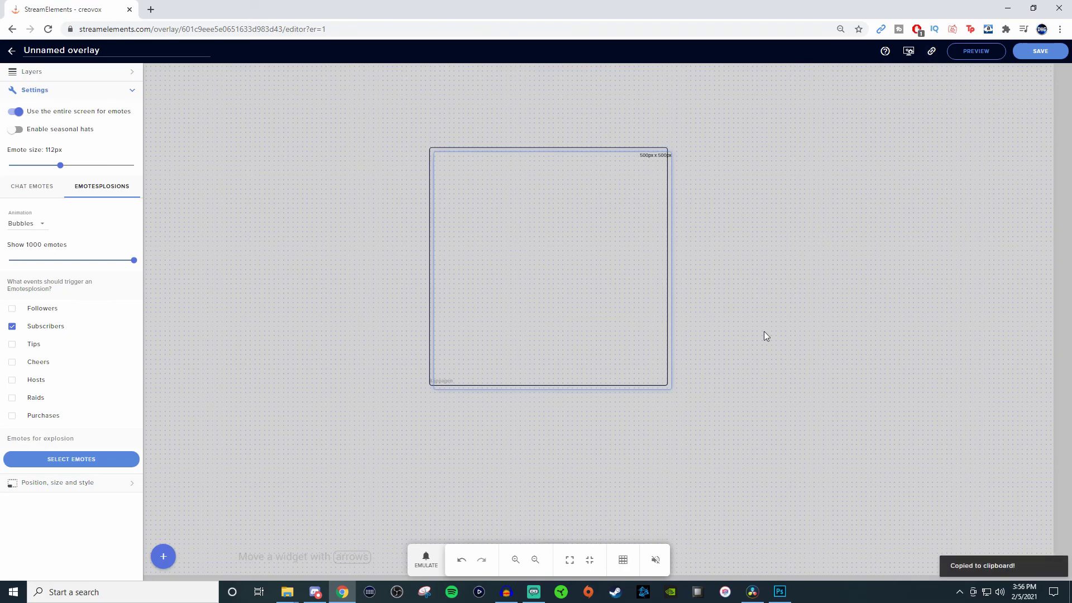
Step: Add a new Browser Source to the Streamlabs OBS scene, keeping its default name
{"action": "left_click", "coordinate": [534, 597]}
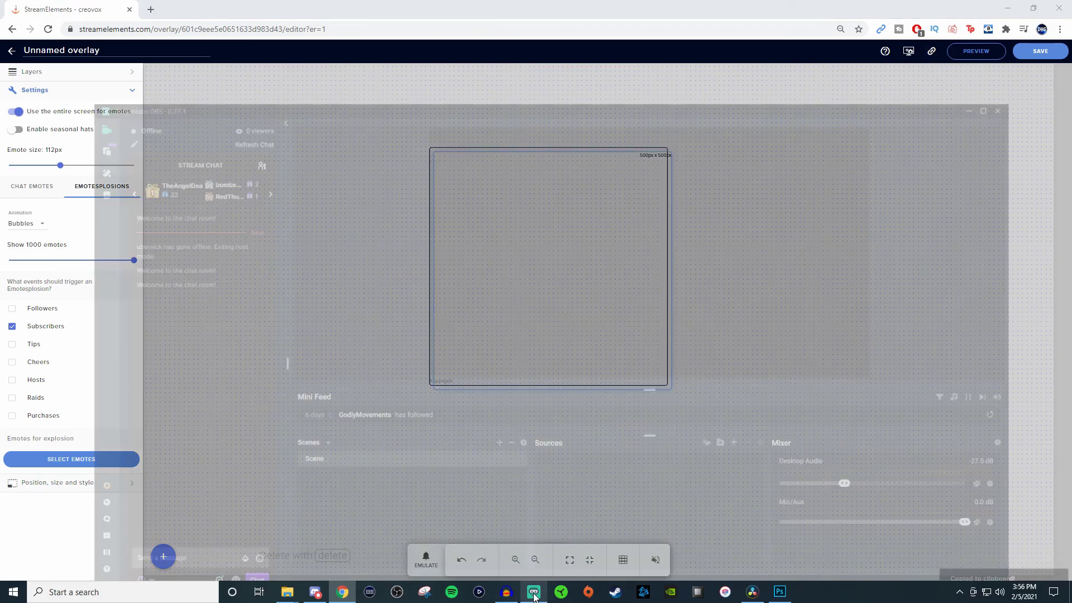
{"action": "left_click", "coordinate": [750, 396]}
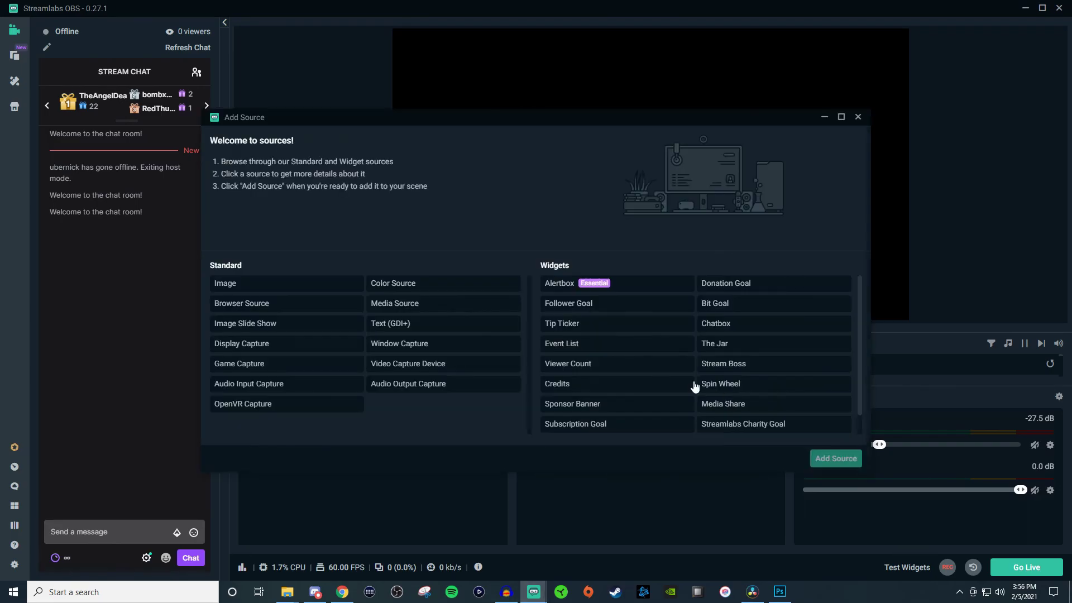
{"action": "left_click", "coordinate": [334, 304]}
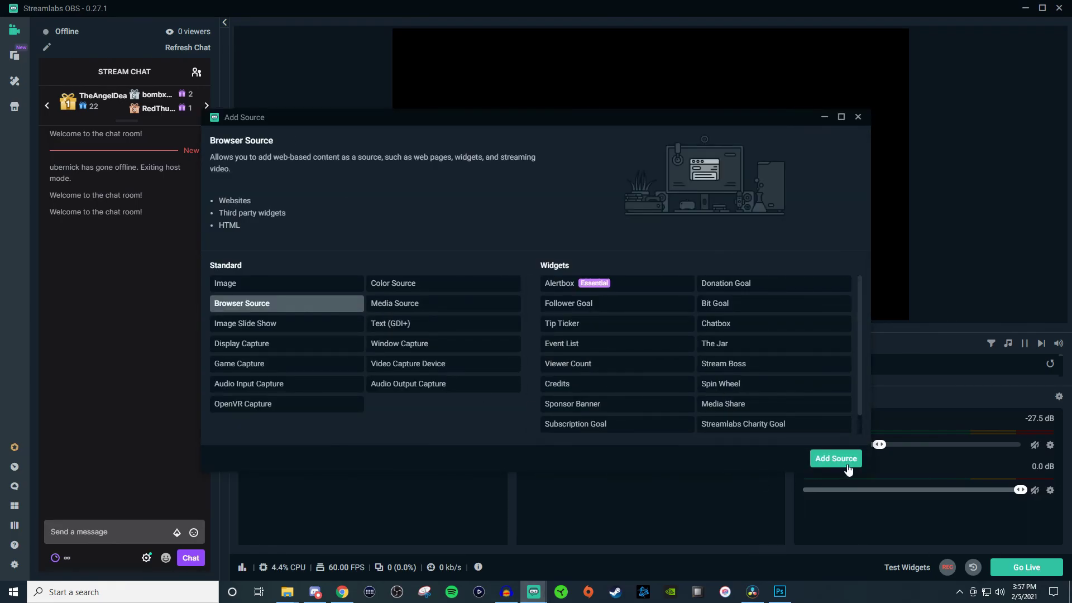
{"action": "left_click", "coordinate": [840, 461]}
{"action": "left_click", "coordinate": [673, 369]}
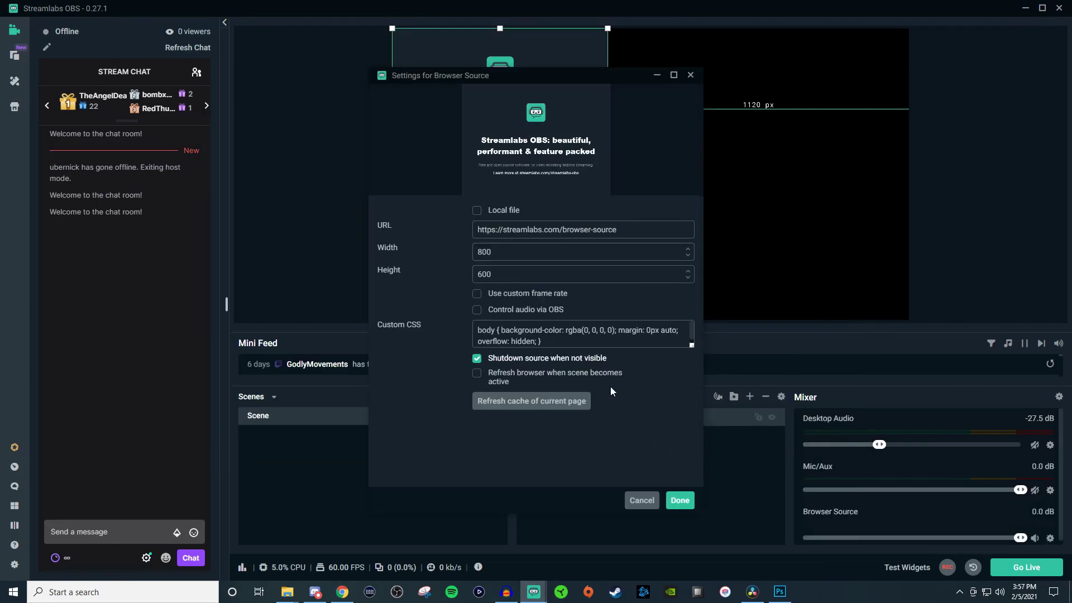
Step: Replace the source URL with the pasted StreamElements overlay link and set size 1920x1080
{"action": "left_click_drag", "start_coordinate": [643, 230], "coordinate": [407, 231]}
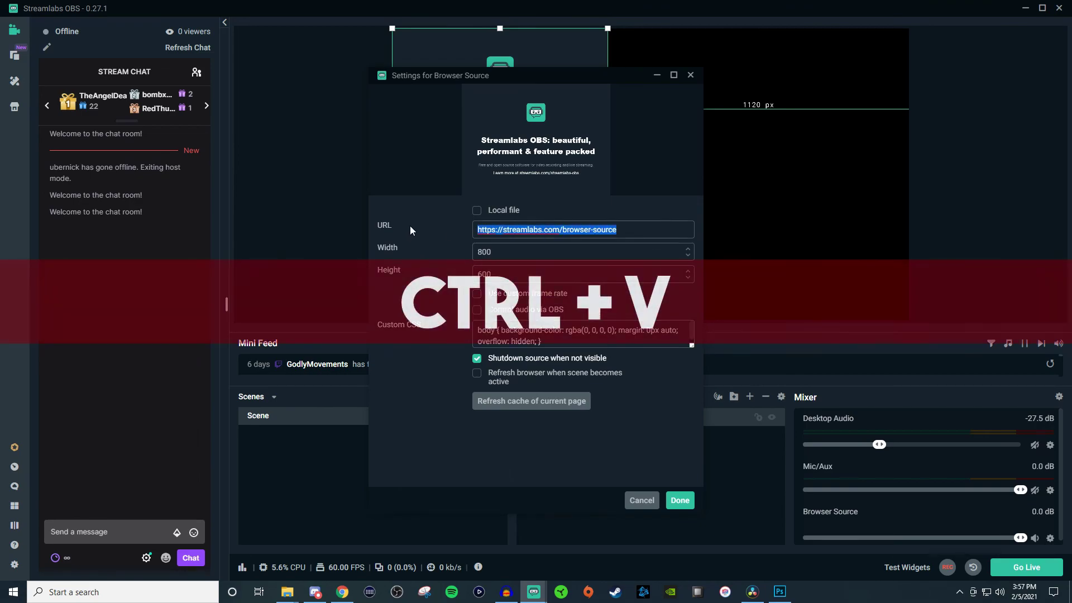
{"action": "key", "text": "ctrl+v"}
{"action": "key", "text": "Tab"}
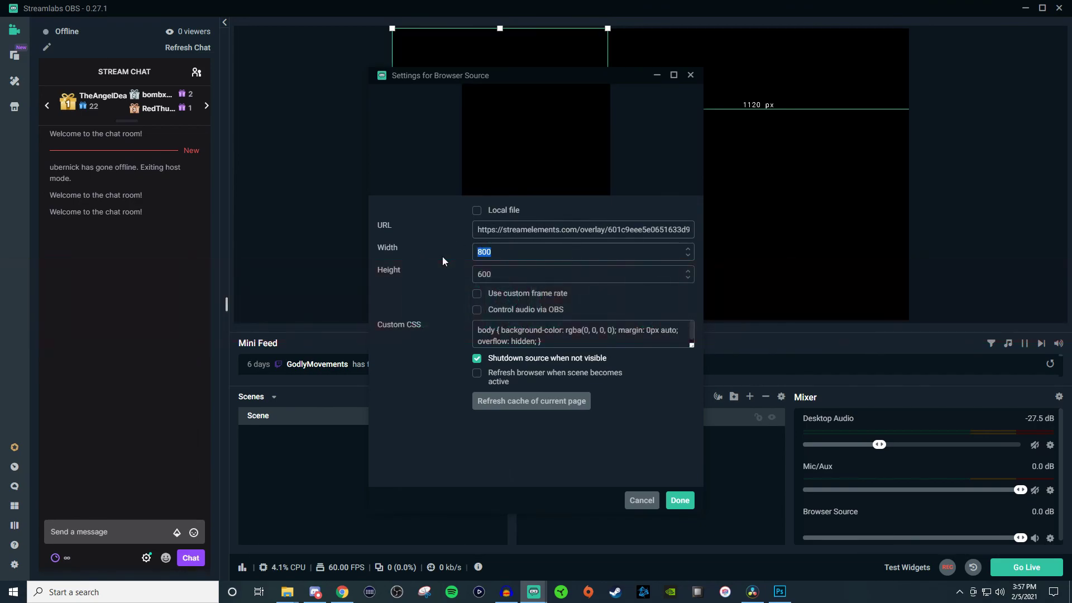
{"action": "type", "text": "1920"}
{"action": "key", "text": "Tab"}
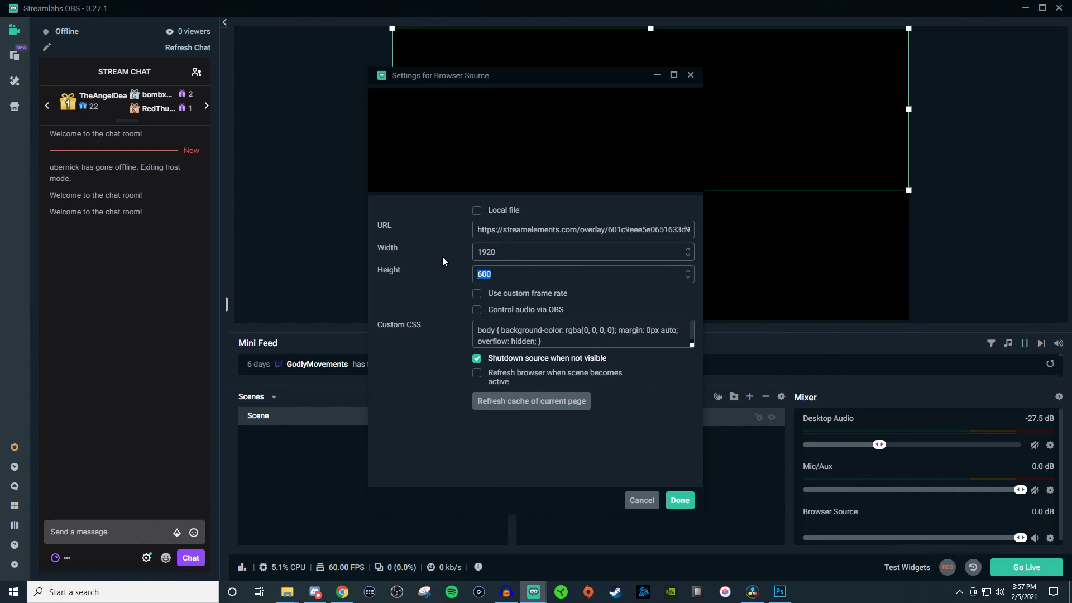
{"action": "type", "text": "1080"}
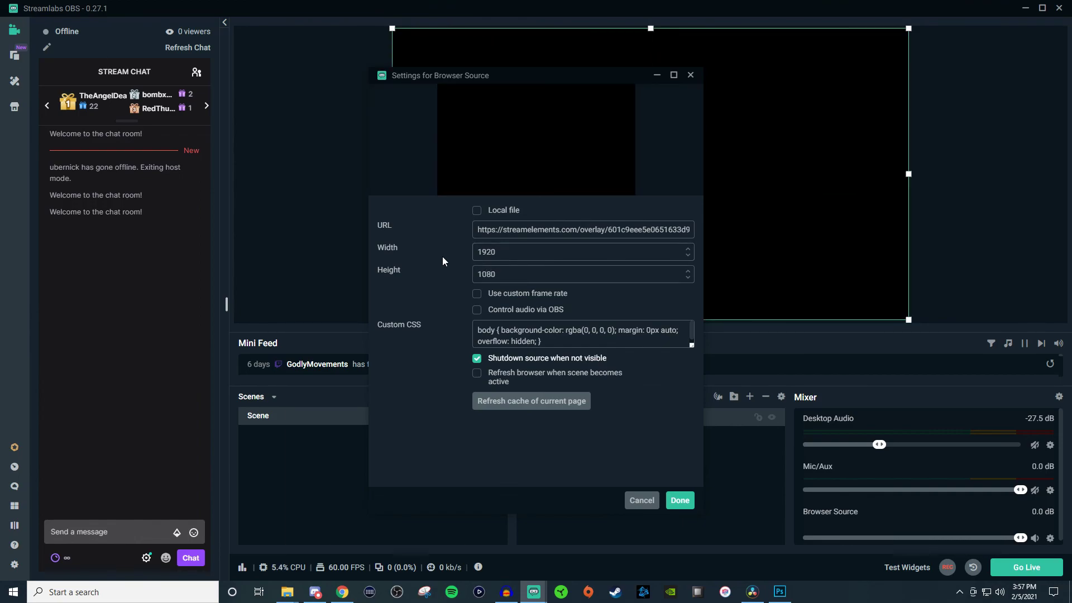
{"action": "left_click", "coordinate": [681, 501]}
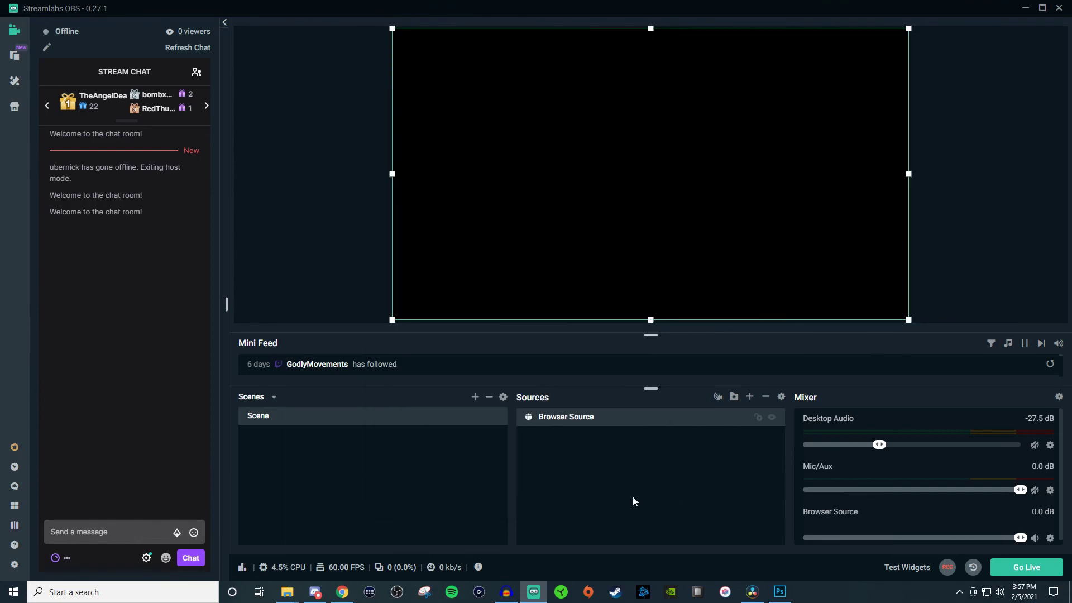
Step: Emulate a subscriber event and watch the emote explosion play in the Streamlabs OBS preview
{"action": "left_click", "coordinate": [343, 592]}
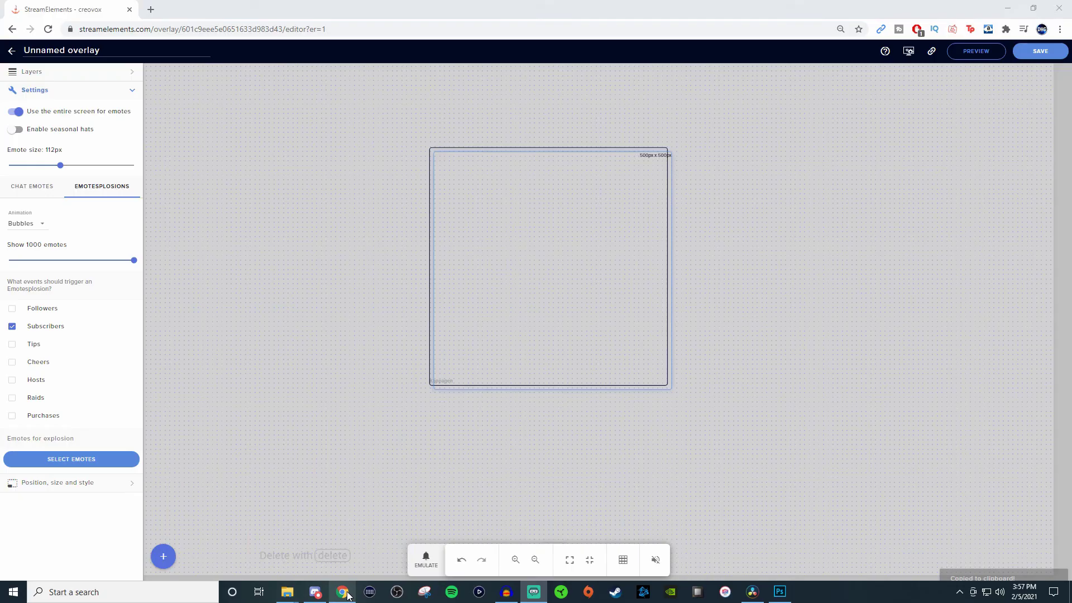
{"action": "left_click", "coordinate": [426, 556]}
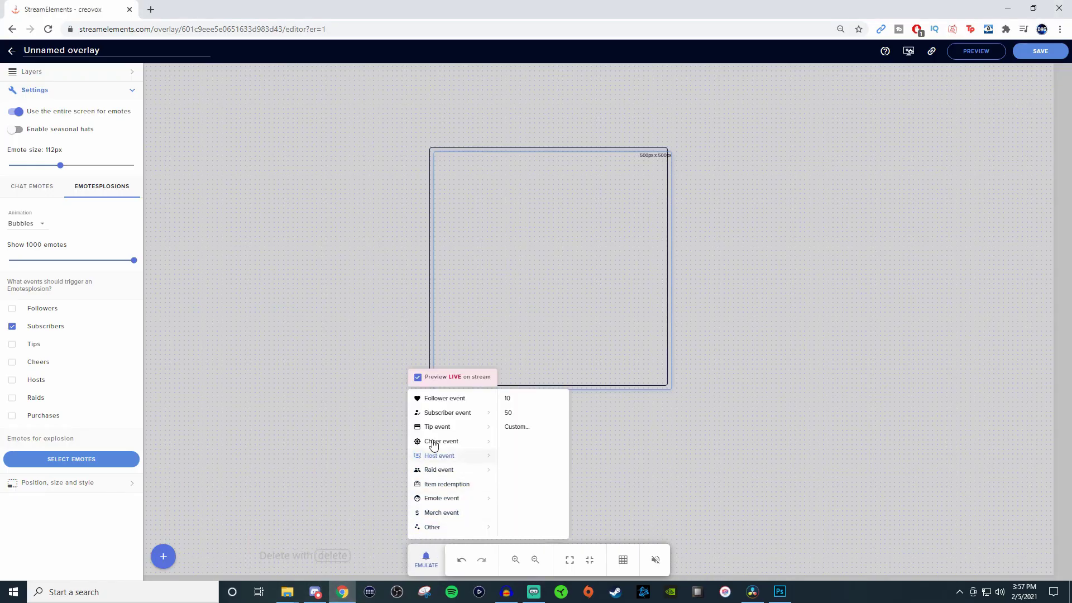
{"action": "left_click", "coordinate": [448, 399]}
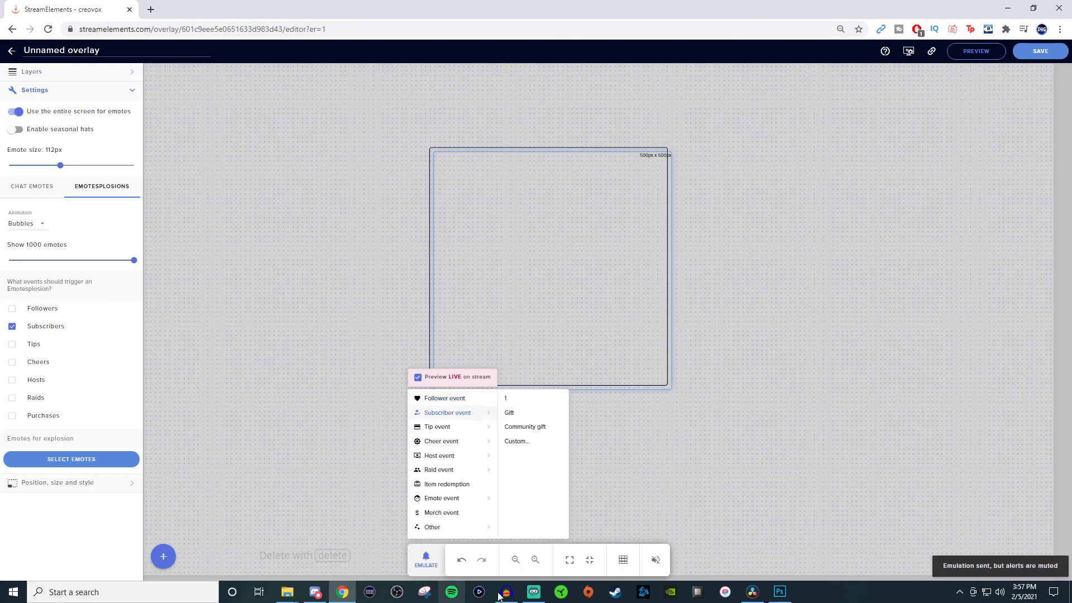
{"action": "left_click", "coordinate": [536, 597]}
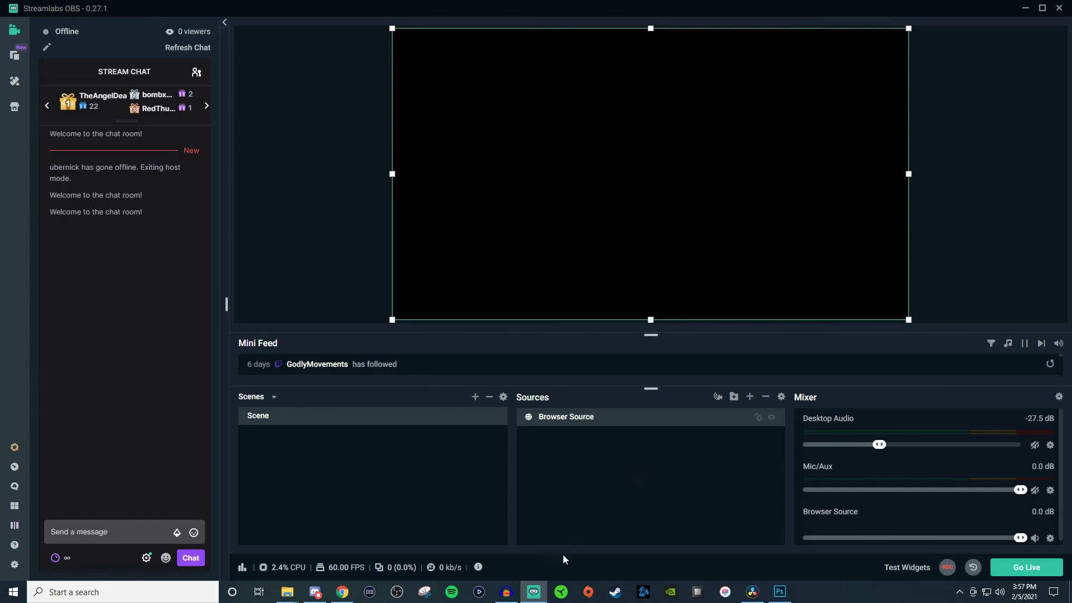
{"action": "left_click", "coordinate": [344, 594]}
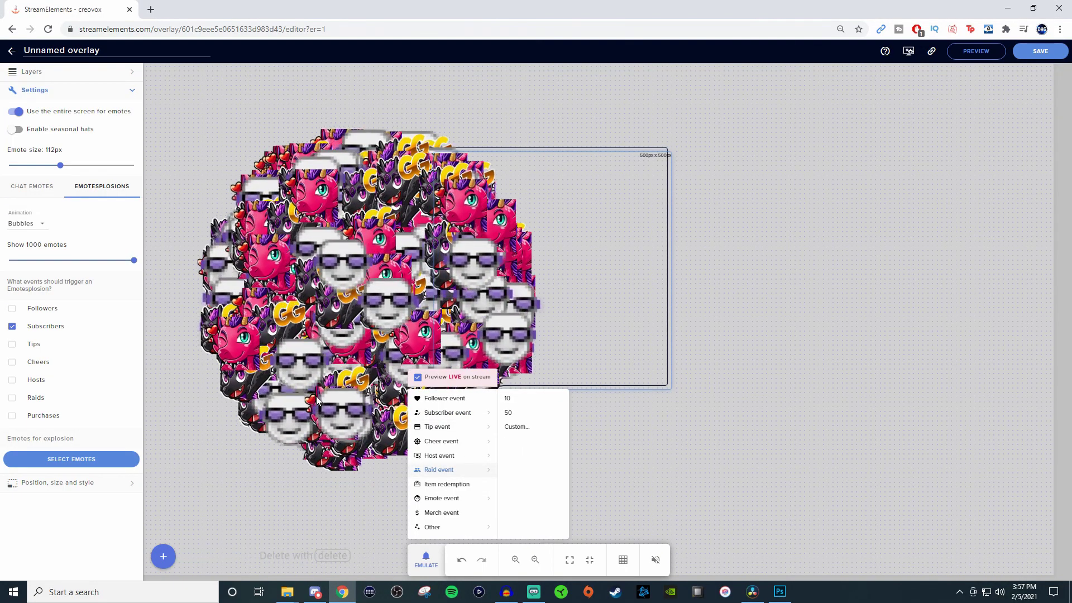